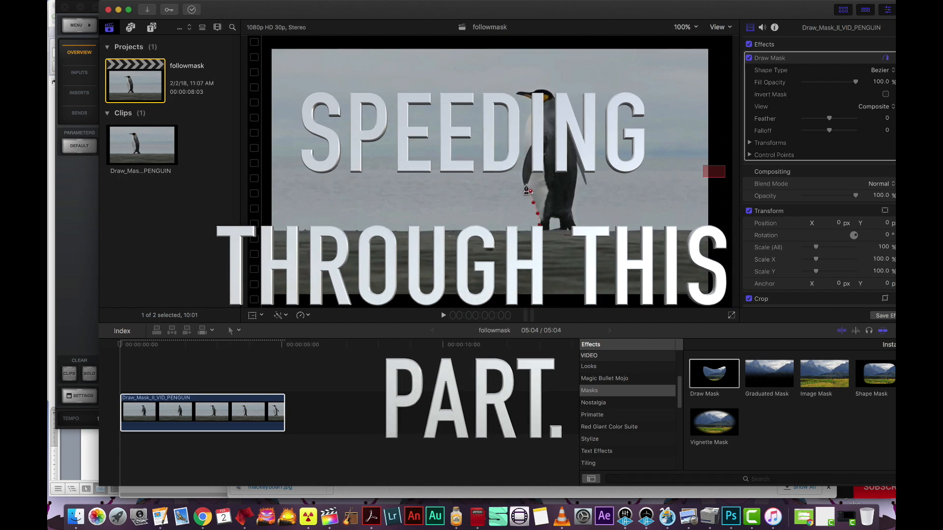
Continue tracing the penguin's front with Draw Mask control points, working down its chest.
click(529, 183)
click(523, 185)
click(522, 173)
click(684, 28)
click(684, 96)
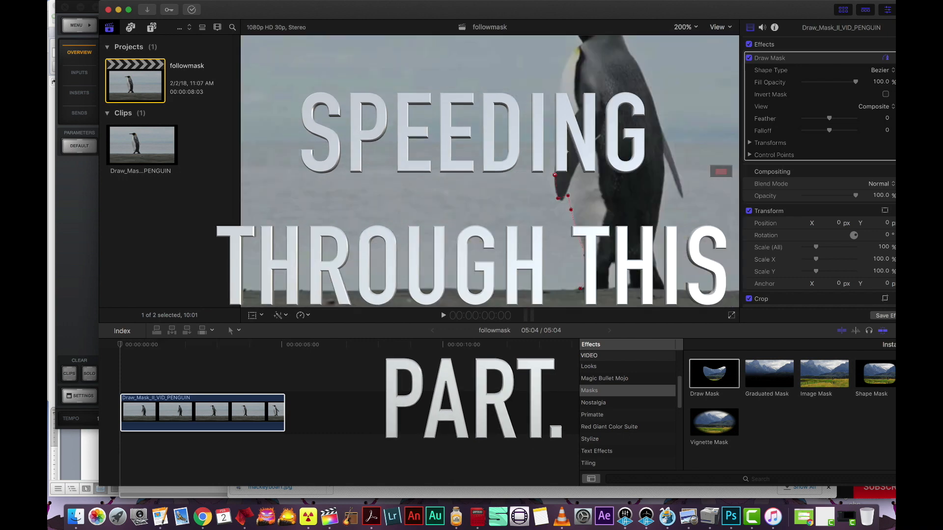
drag(706, 155, 682, 291)
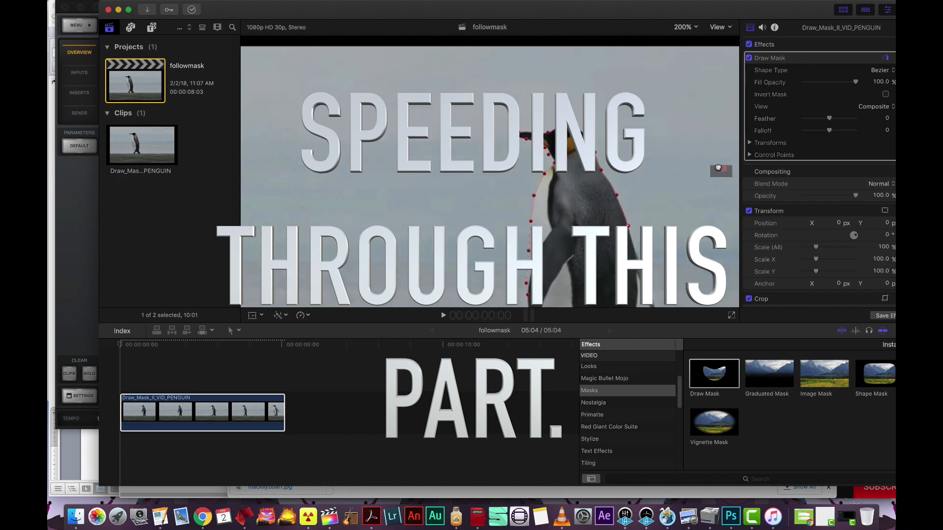
drag(621, 273, 478, 157)
click(504, 176)
click(510, 193)
click(515, 216)
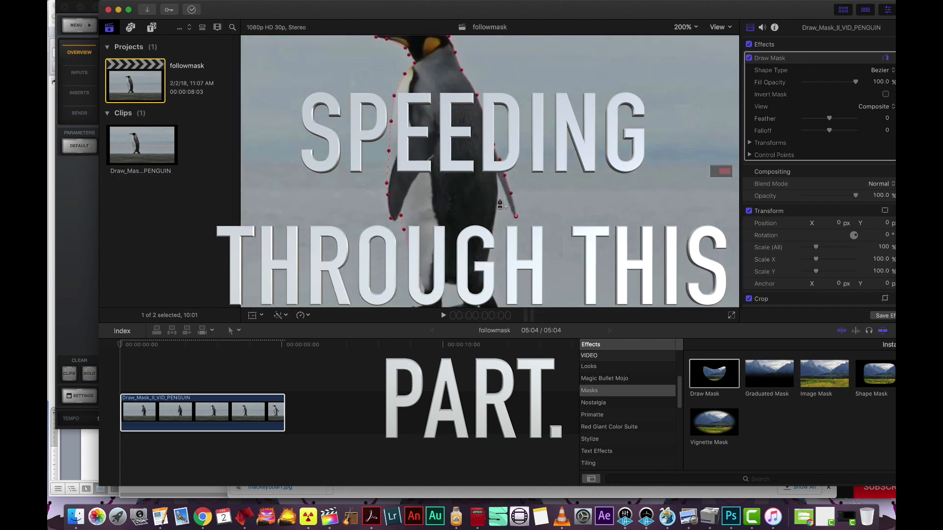
Add more mask control points along the penguin's lower body.
click(509, 206)
click(497, 197)
right_click(497, 198)
click(518, 212)
click(494, 218)
Trace around the penguin's feet and close the mask outline at the starting point.
drag(721, 167, 722, 172)
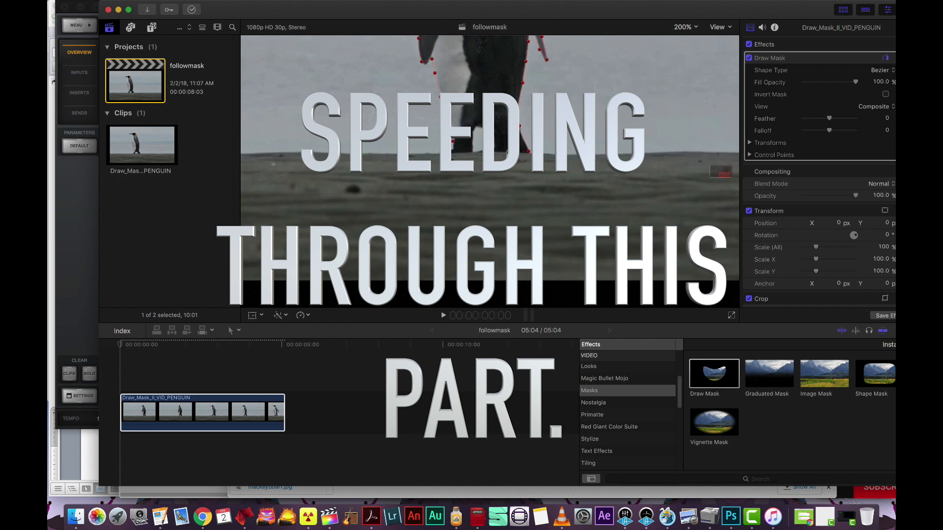
click(492, 129)
click(475, 128)
click(470, 153)
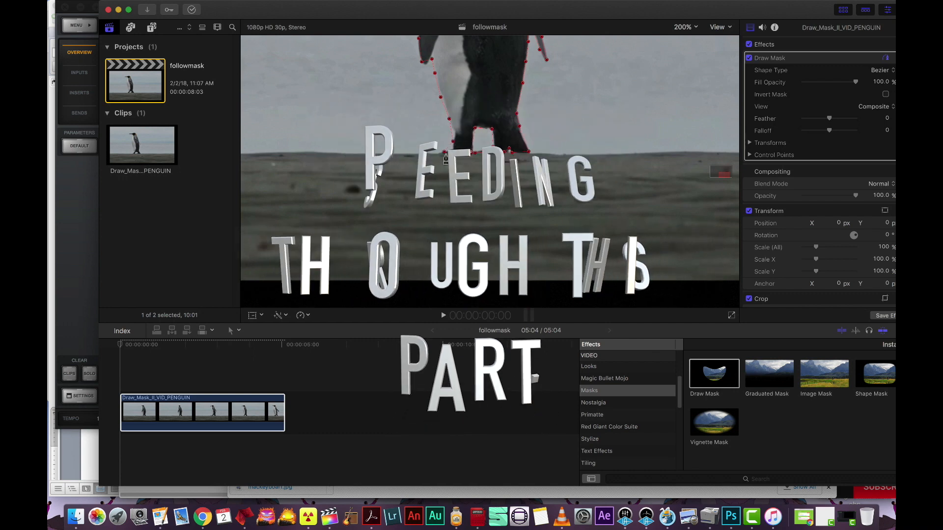
click(445, 151)
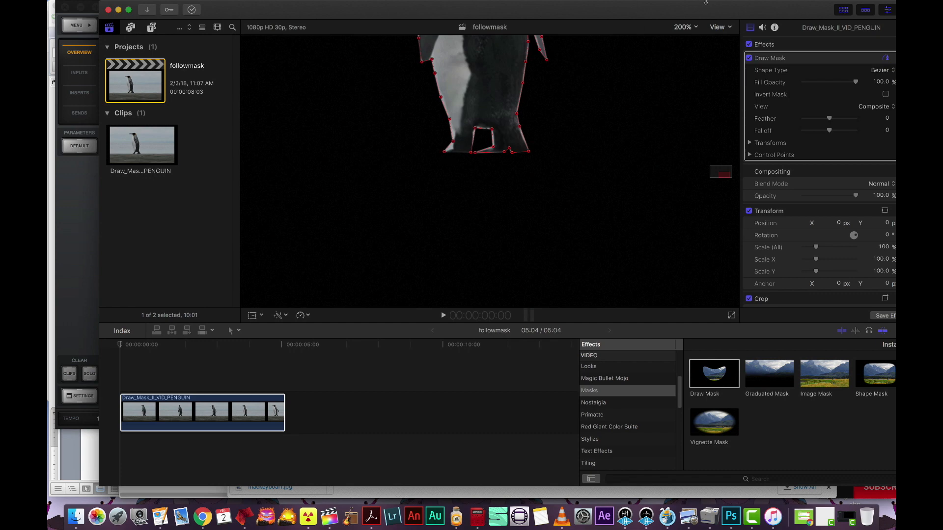
Add the Blobs background generator to the timeline beneath the penguin clip.
click(685, 27)
click(699, 78)
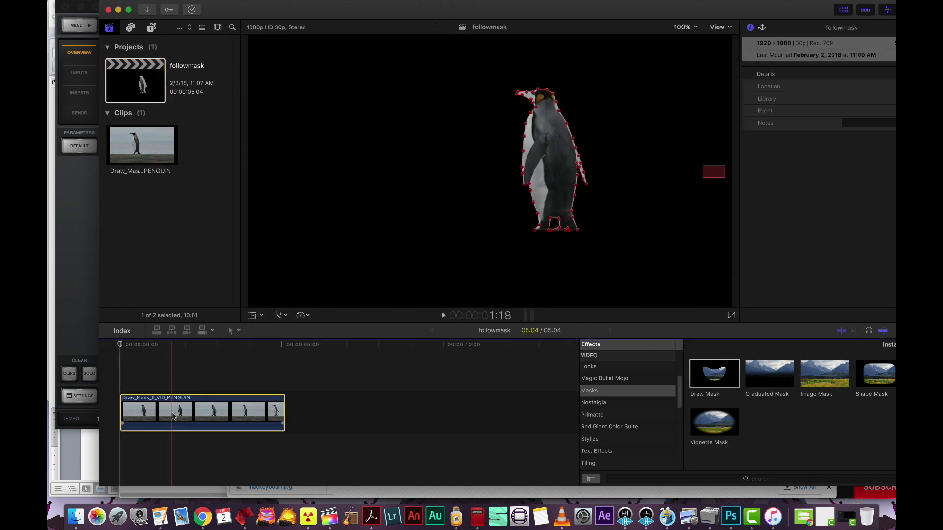
click(172, 416)
click(122, 346)
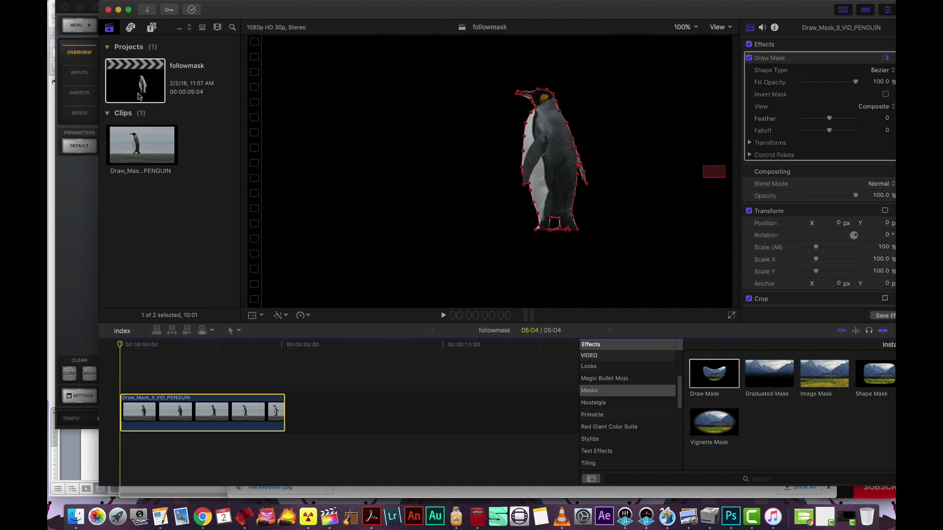
click(151, 30)
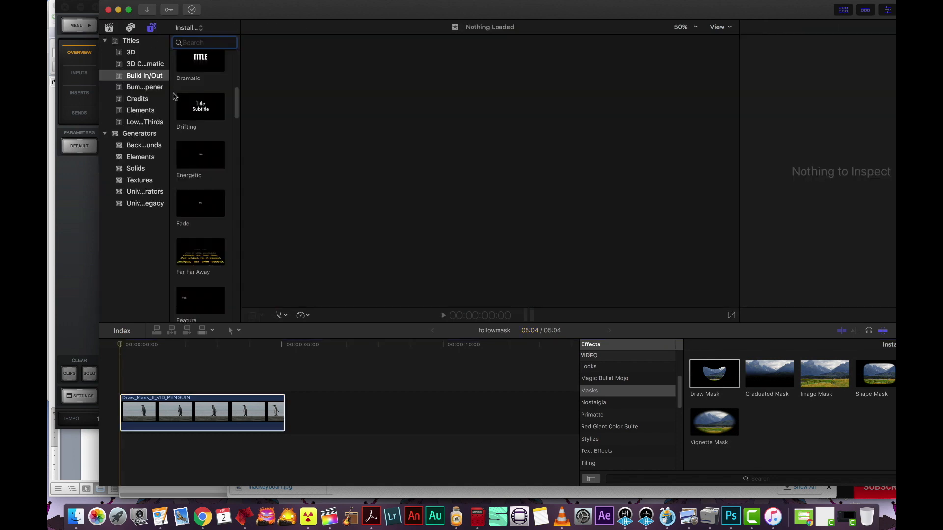
click(139, 158)
click(144, 147)
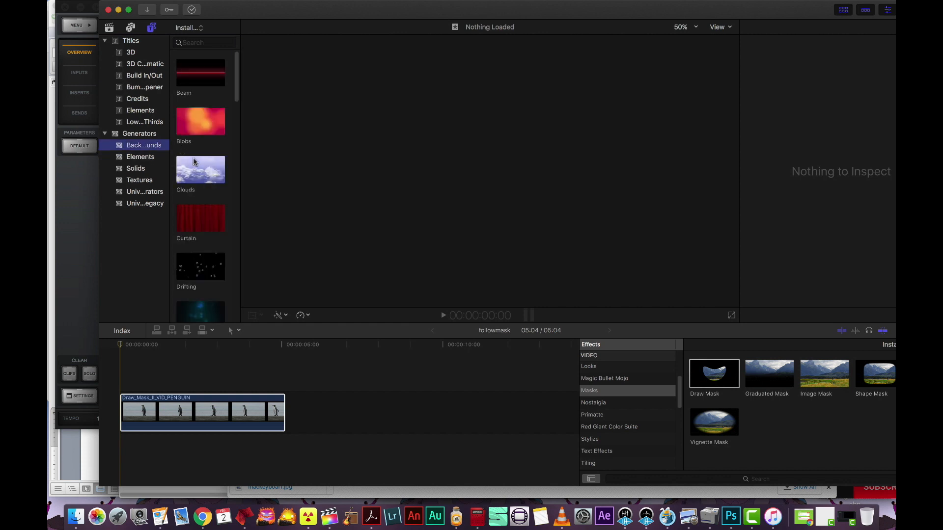
click(196, 127)
drag(196, 126, 116, 449)
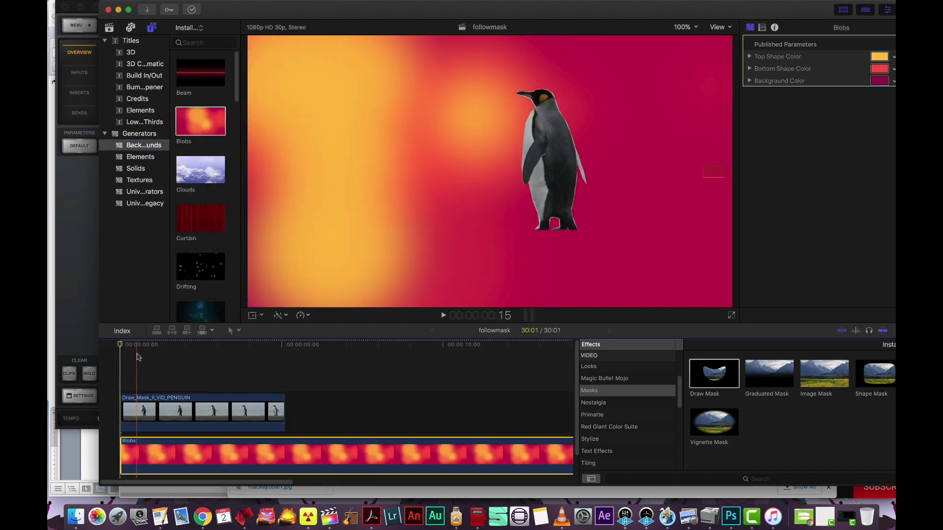
Play the composite from the start to review the masked penguin over the Blobs background.
click(148, 350)
key(Home)
click(174, 407)
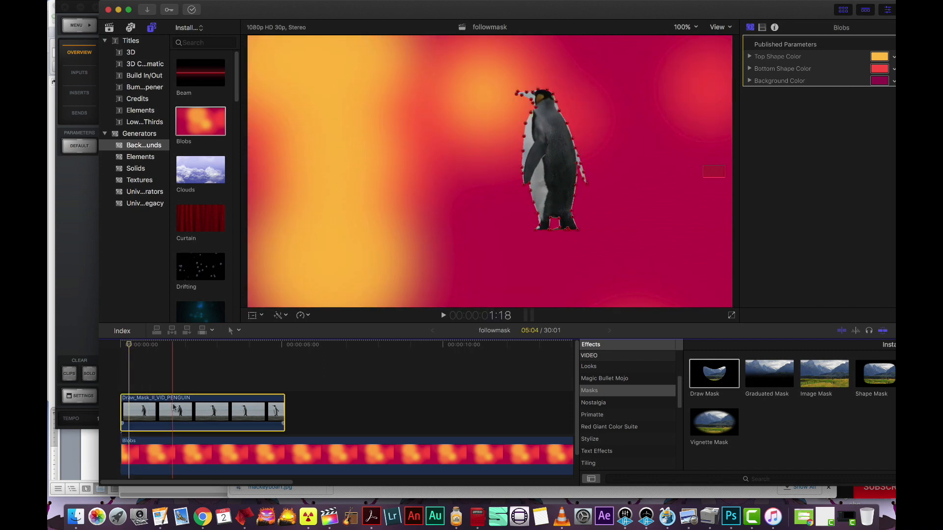
key(space)
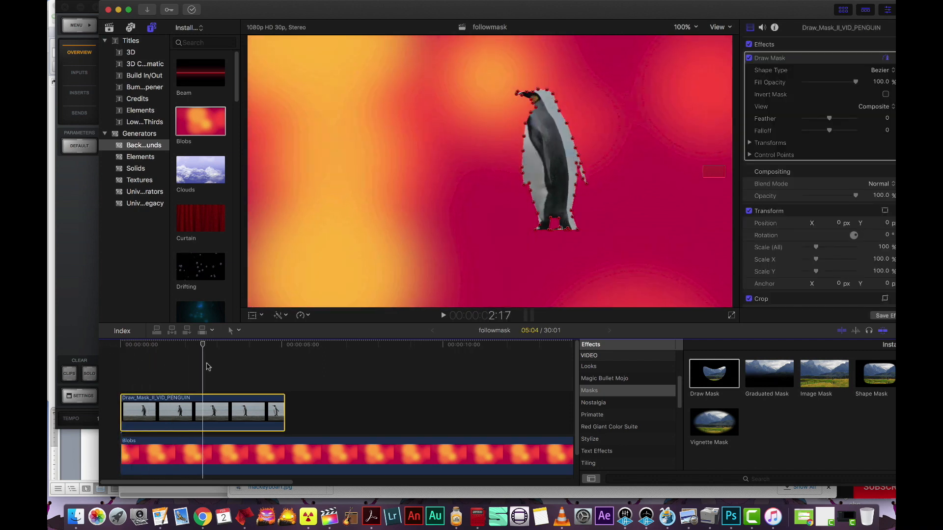
drag(250, 376, 130, 391)
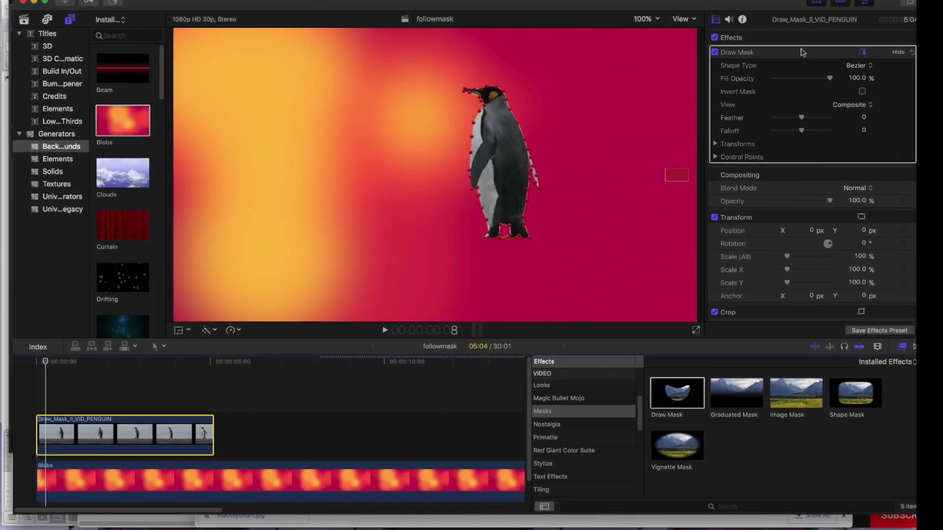
Trim the Blobs background clip to match the penguin clip's length.
key(shift+z)
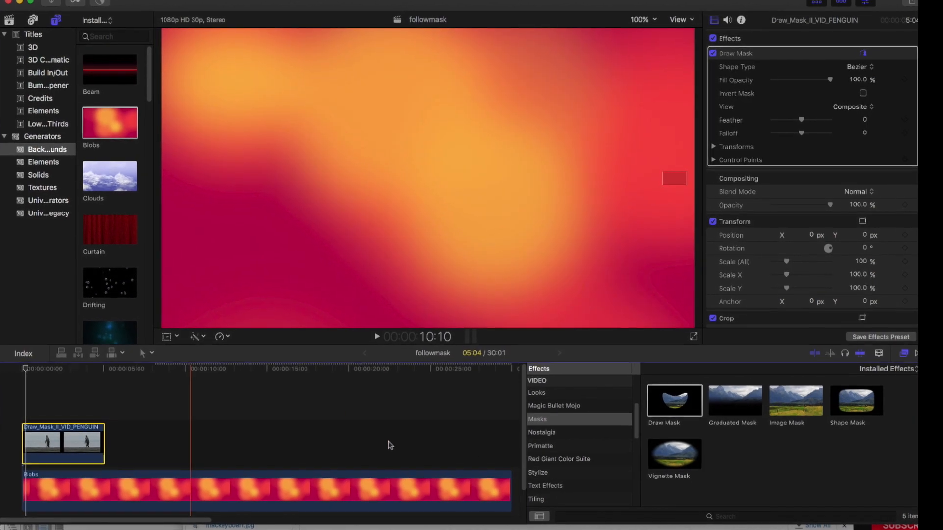
drag(510, 491, 81, 514)
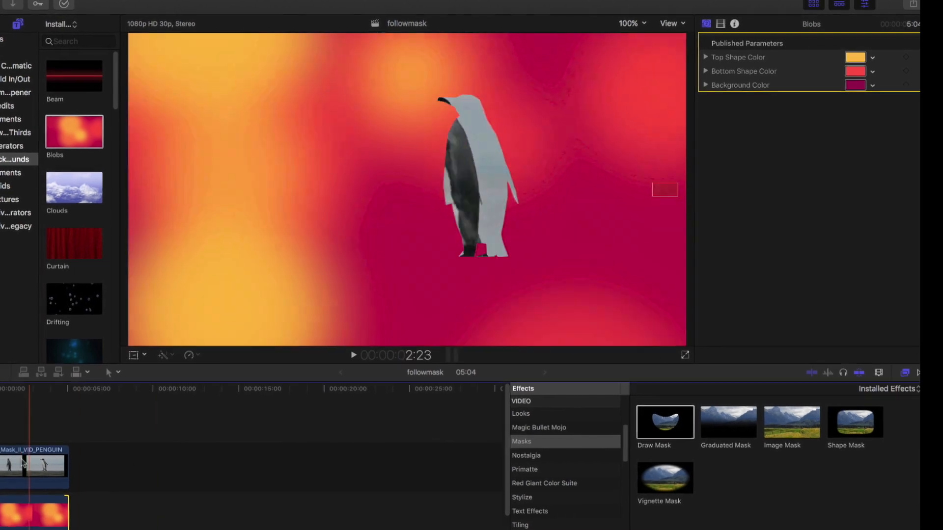
Set the Draw Mask Feather and Falloff both to -2.0 on the penguin clip.
click(31, 461)
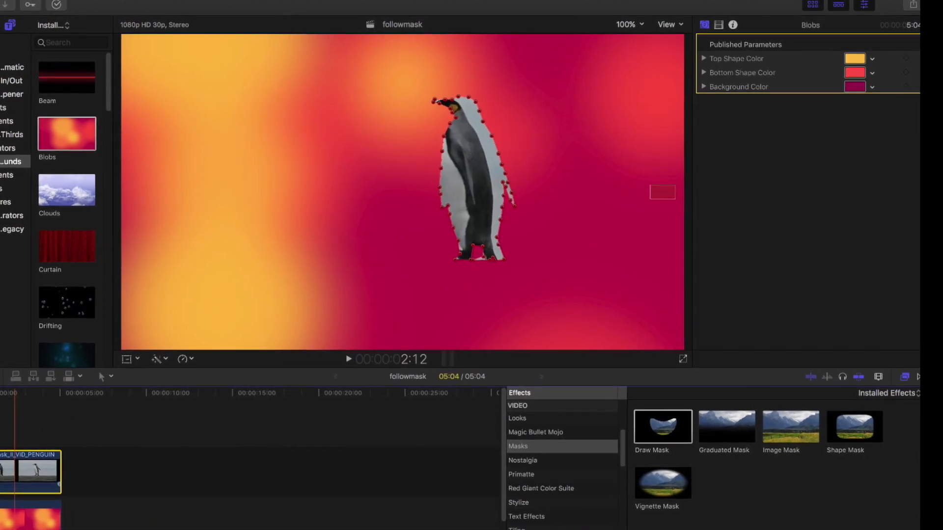
key(Home)
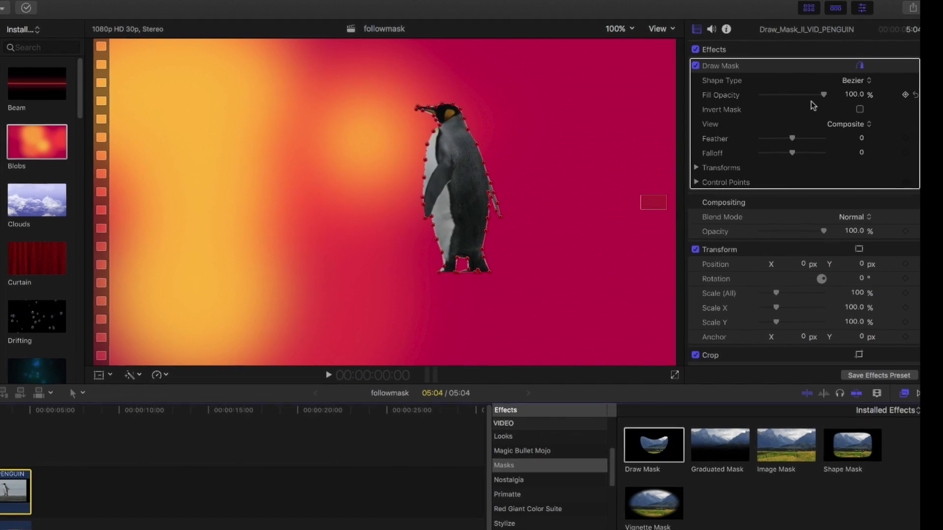
click(617, 29)
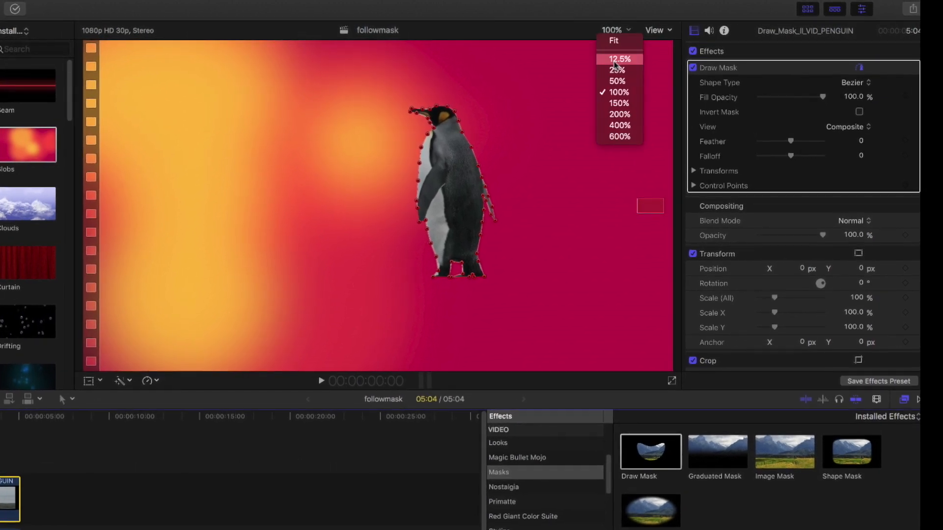
click(617, 103)
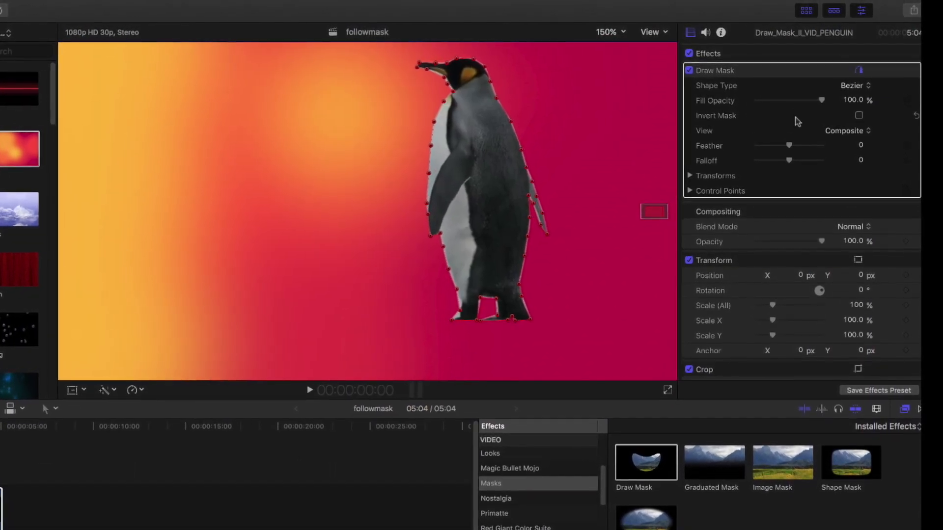
drag(789, 146, 787, 152)
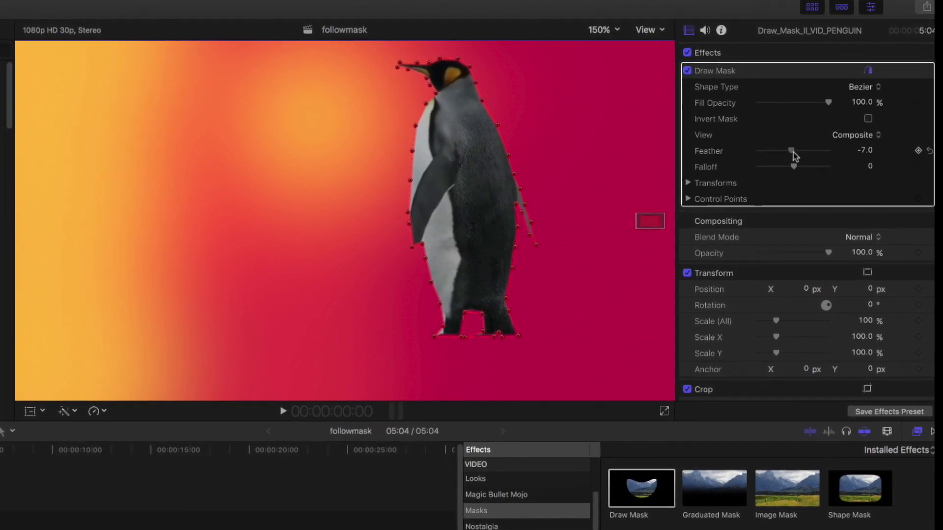
mouse_move(793, 152)
mouse_down()
mouse_move(830, 154)
mouse_move(775, 164)
mouse_move(829, 164)
mouse_move(775, 165)
mouse_move(802, 168)
mouse_move(800, 147)
mouse_up()
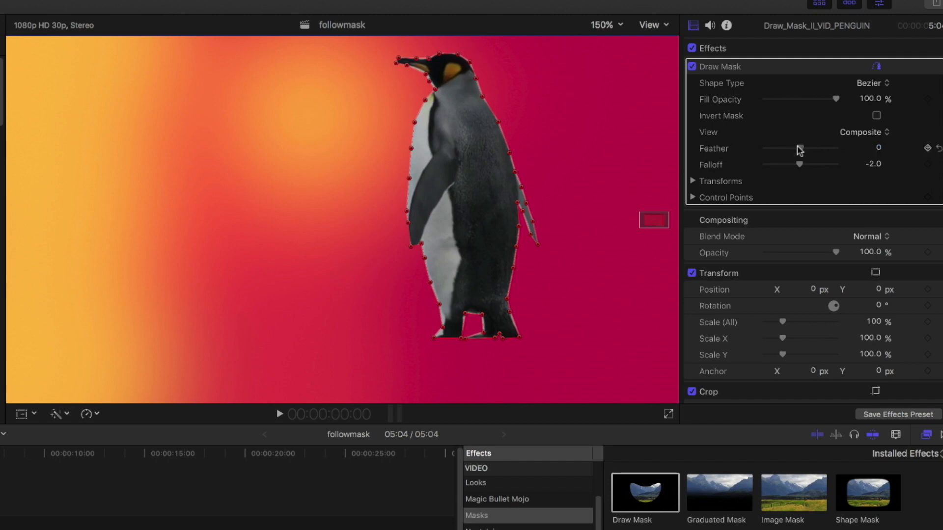
drag(798, 147, 799, 147)
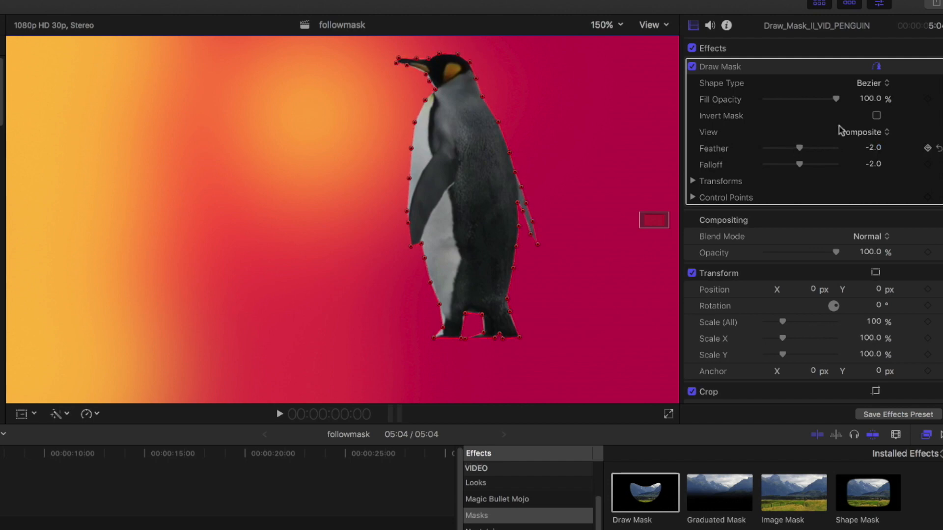
Preview the Invert Mask option and the Original view, leaving the mask uninverted in Composite view.
click(876, 115)
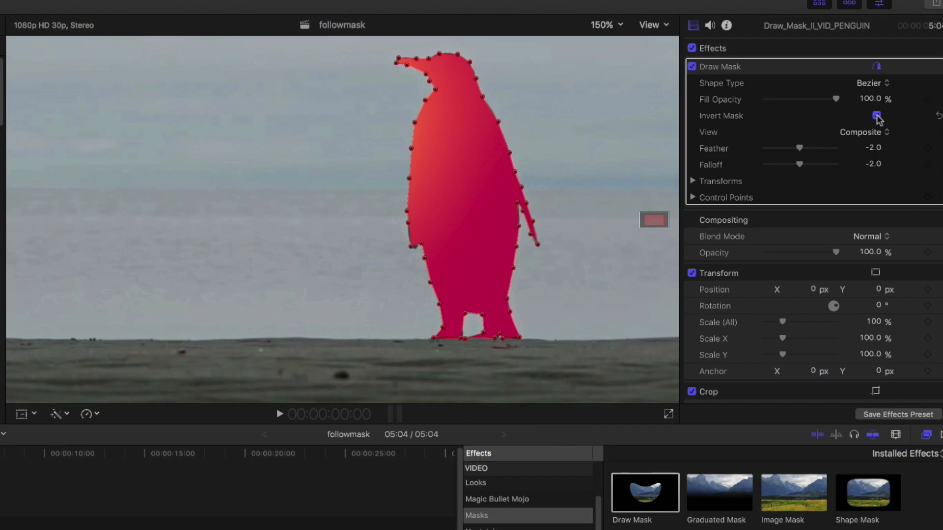
click(876, 116)
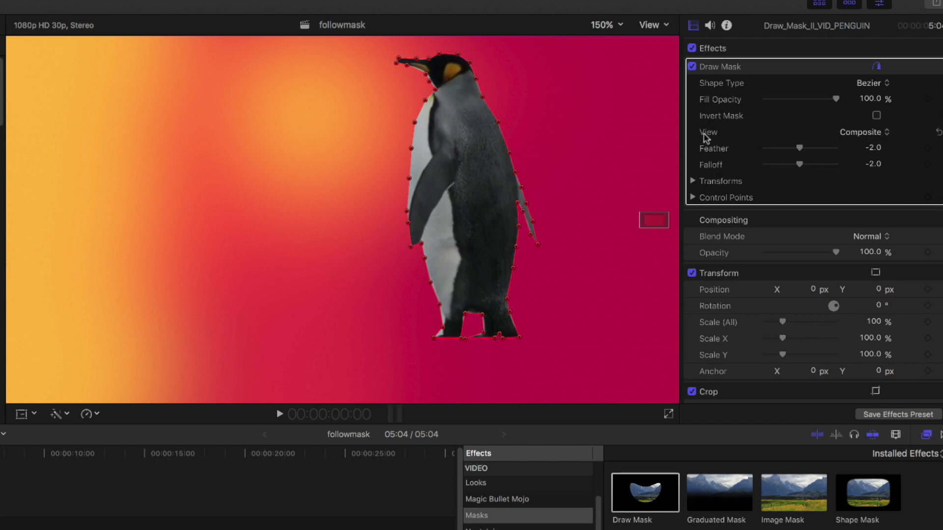
click(876, 133)
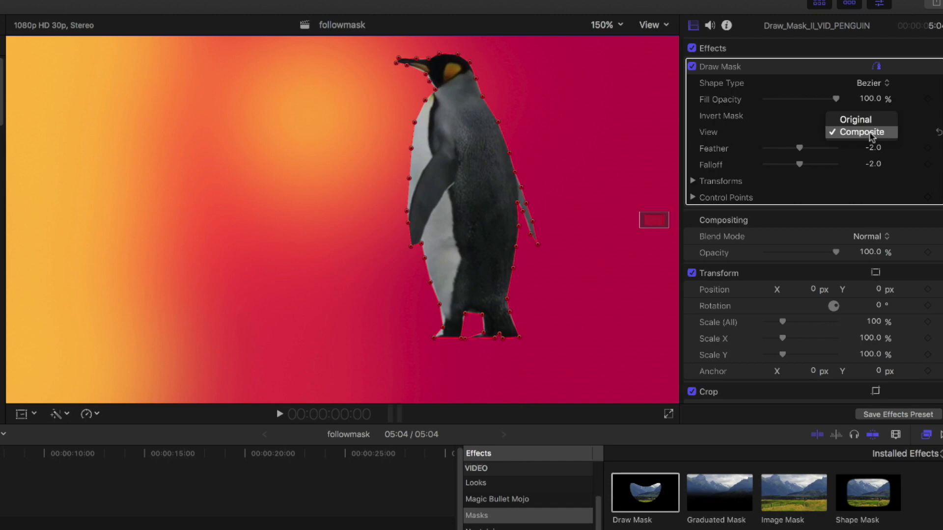
click(865, 120)
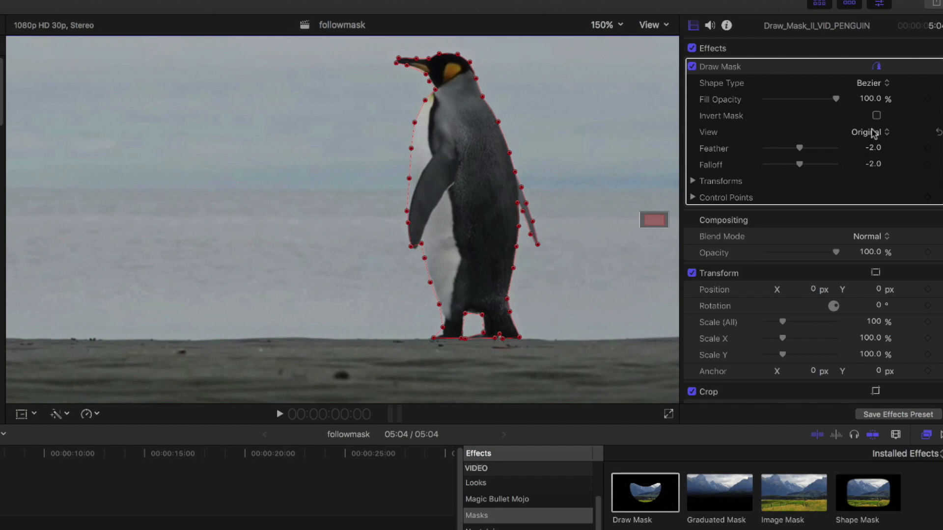
click(872, 132)
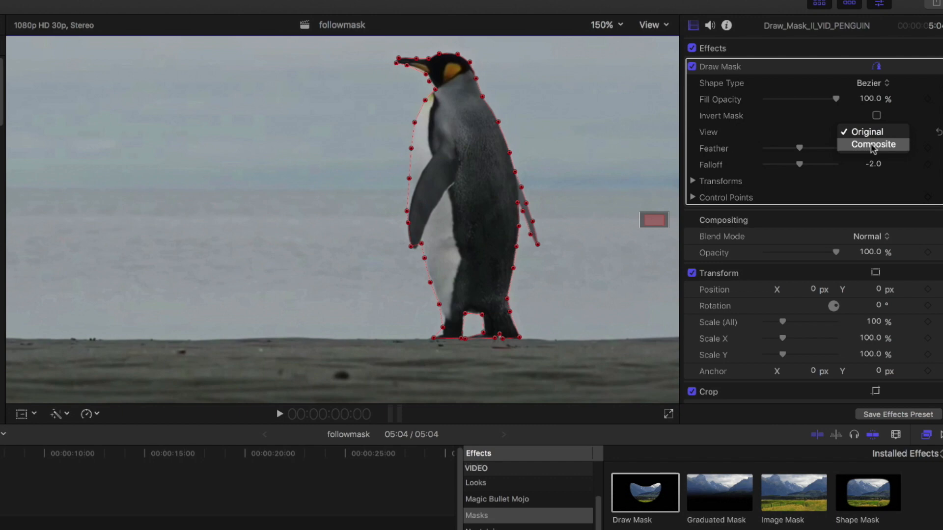
click(873, 145)
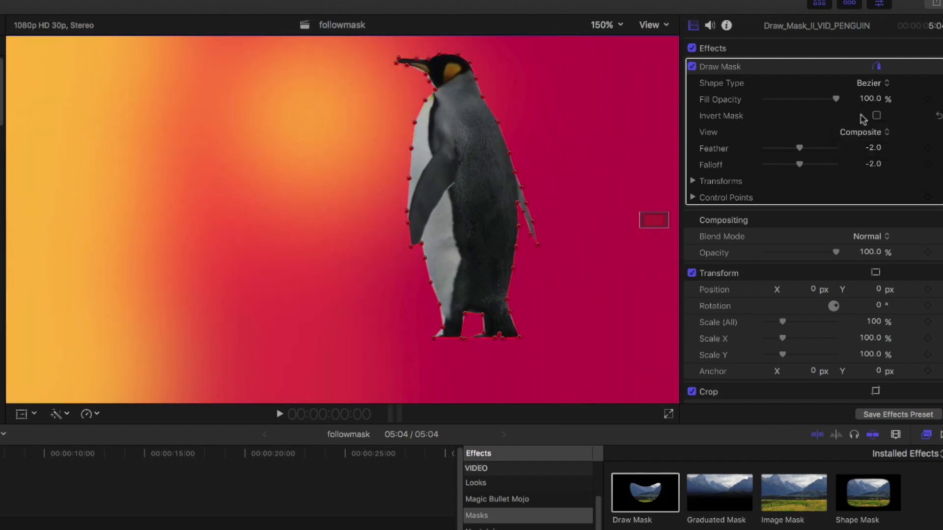
click(867, 132)
click(860, 121)
click(862, 131)
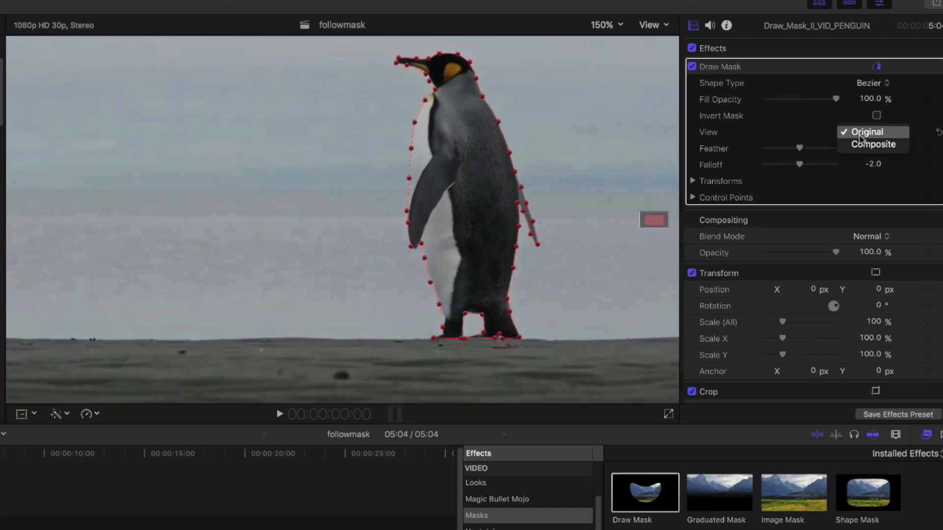
click(862, 145)
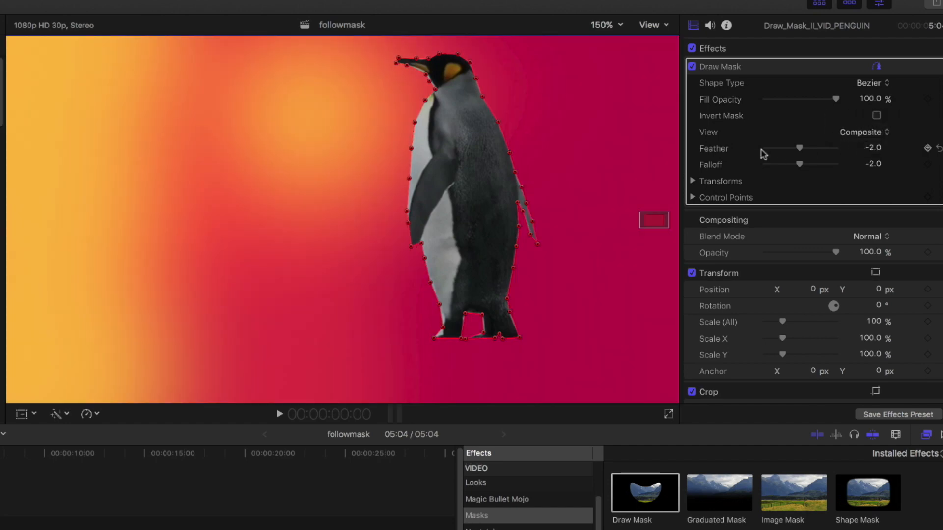
Add keyframes to the mask's Feather, Falloff and Transforms parameters at the start of the clip.
drag(238, 449, 1, 450)
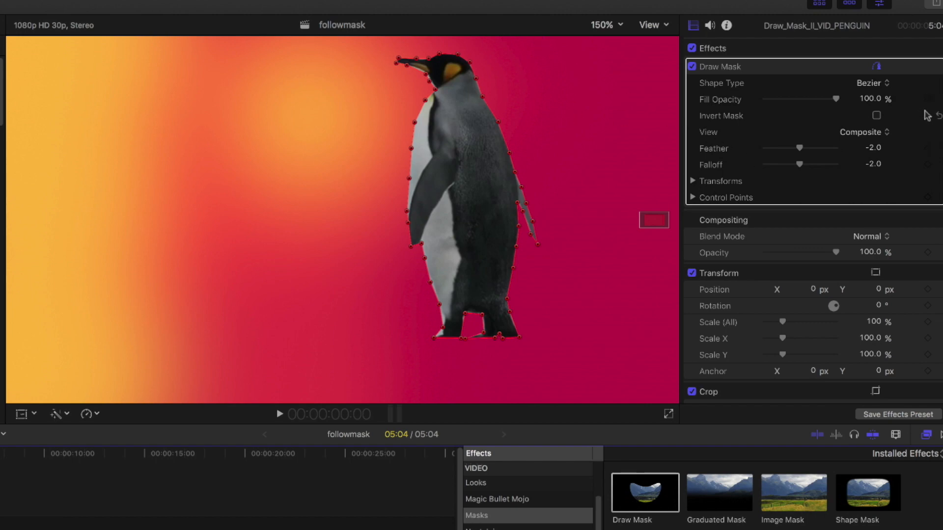
click(927, 148)
click(691, 181)
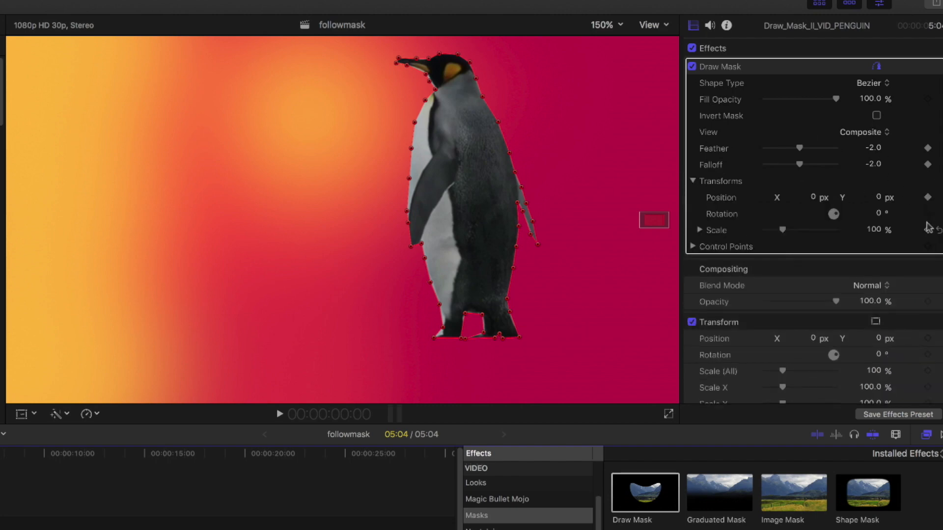
click(927, 214)
click(927, 231)
Expand the mask's Control Points list to examine each point's coordinates.
scroll(768, 211, down, 2)
click(692, 222)
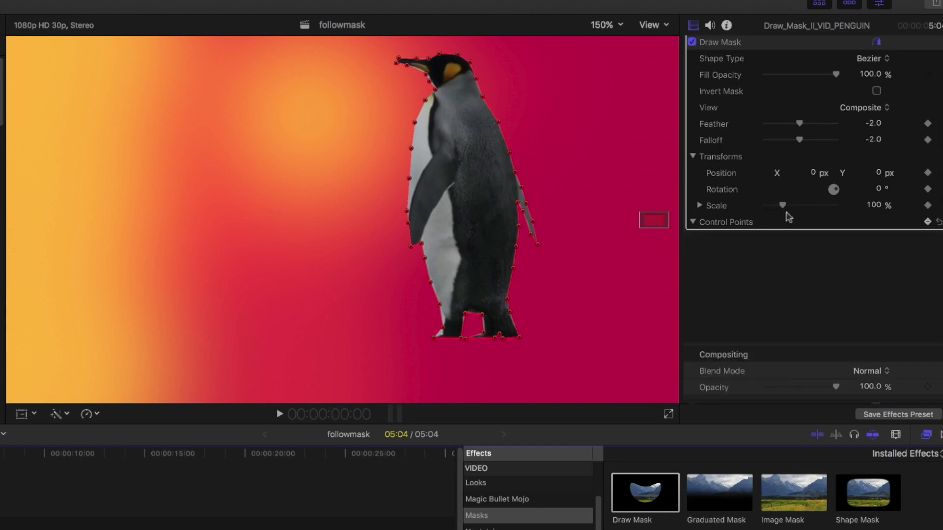
scroll(794, 212, down, 3)
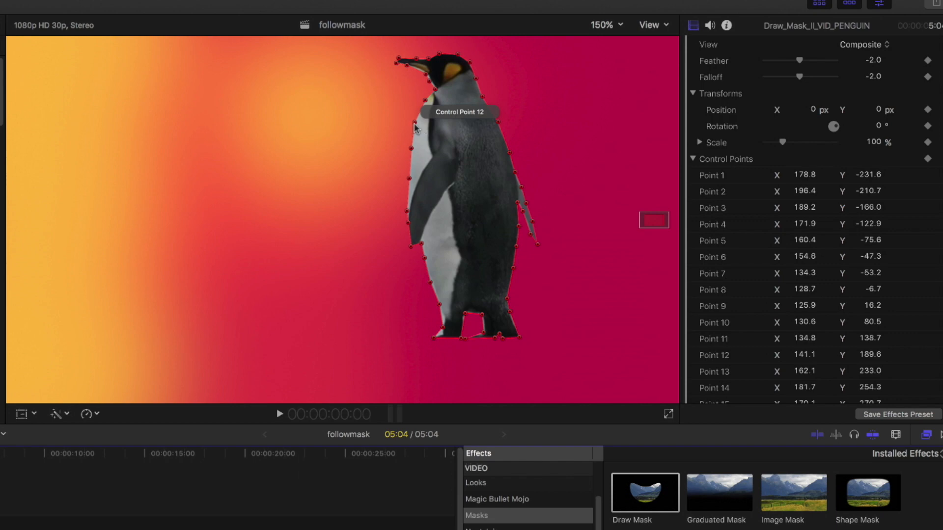
Scroll through the mask's Control Points list, then collapse it.
scroll(809, 309, down, 10)
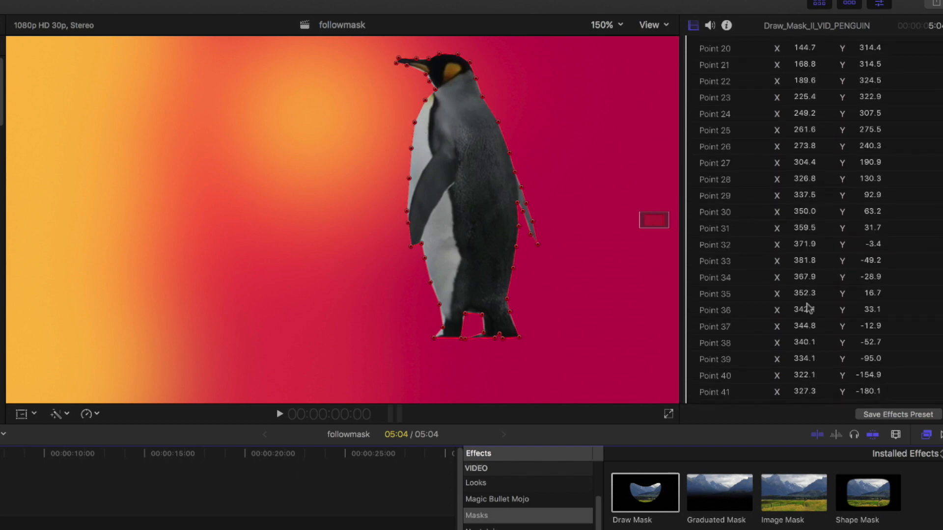
scroll(809, 309, down, 6)
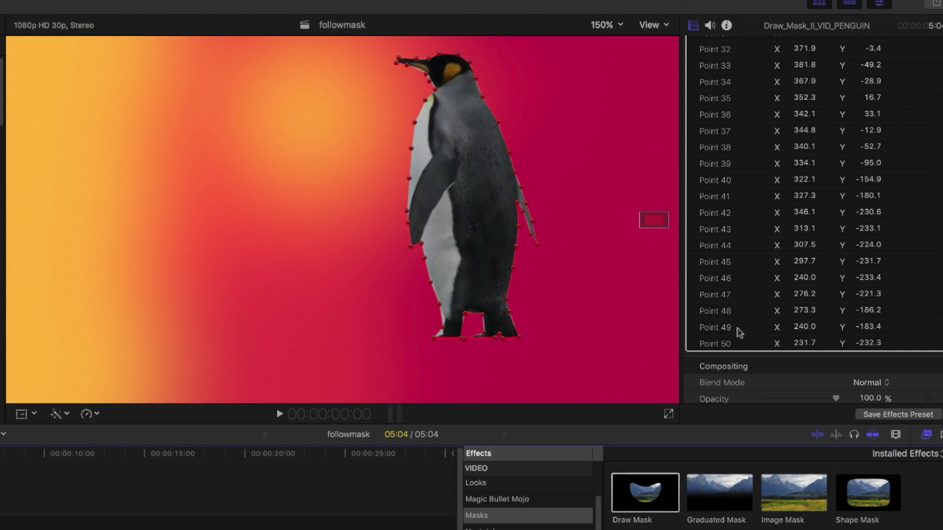
scroll(739, 333, up, 15)
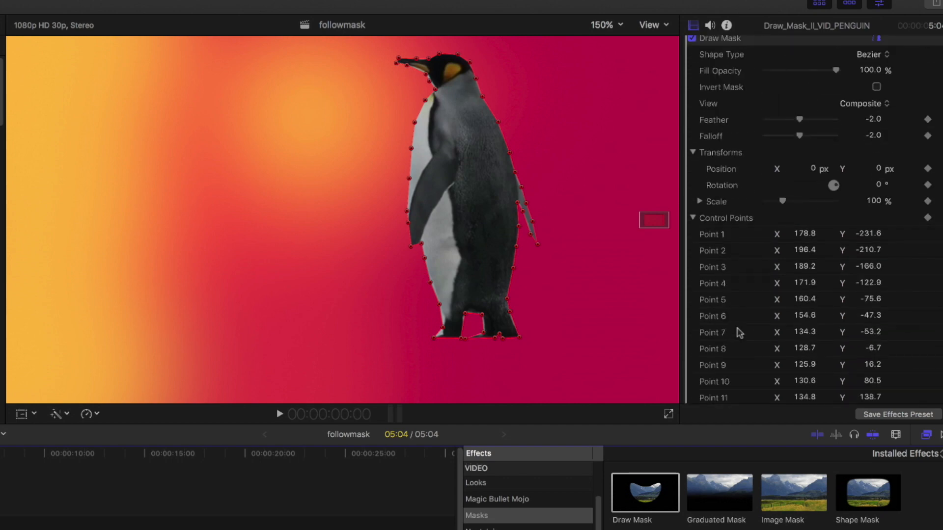
click(693, 217)
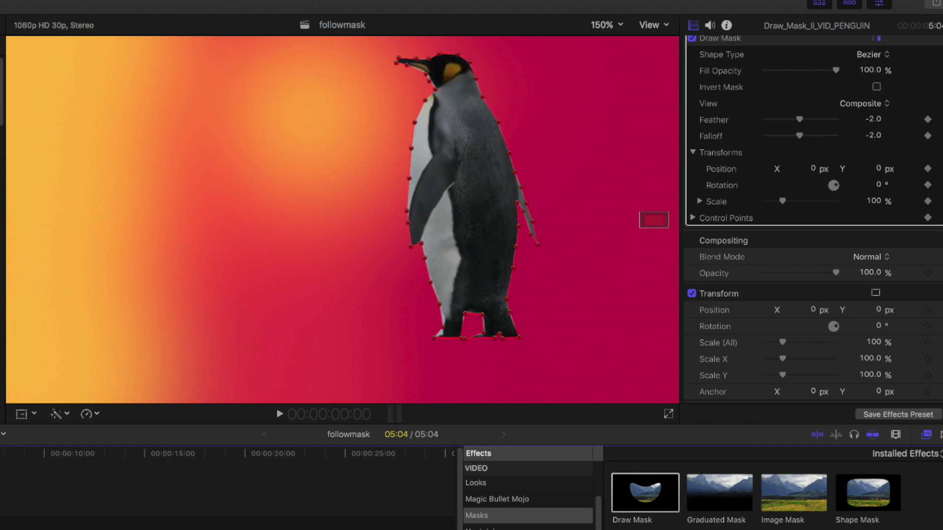
Step frame by frame through the start of the clip at different viewer zooms to check how the mask follows the penguin.
click(604, 25)
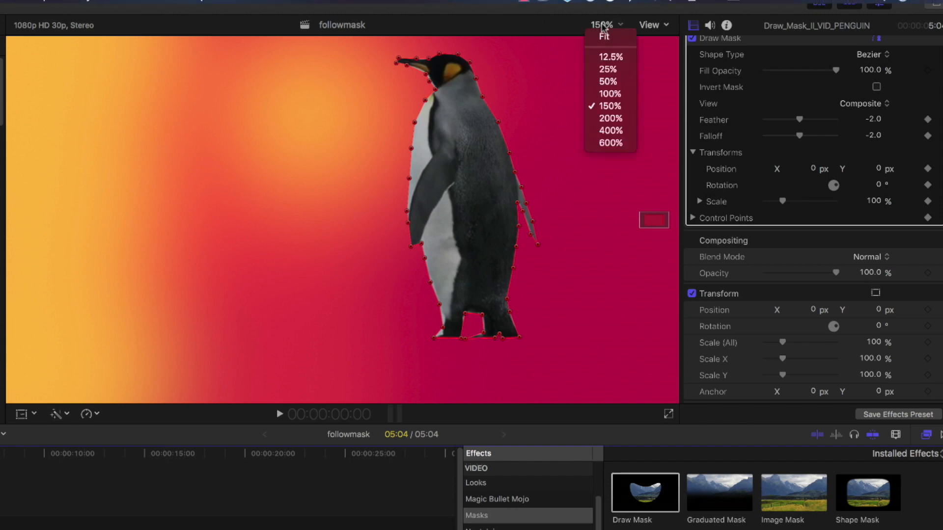
click(609, 94)
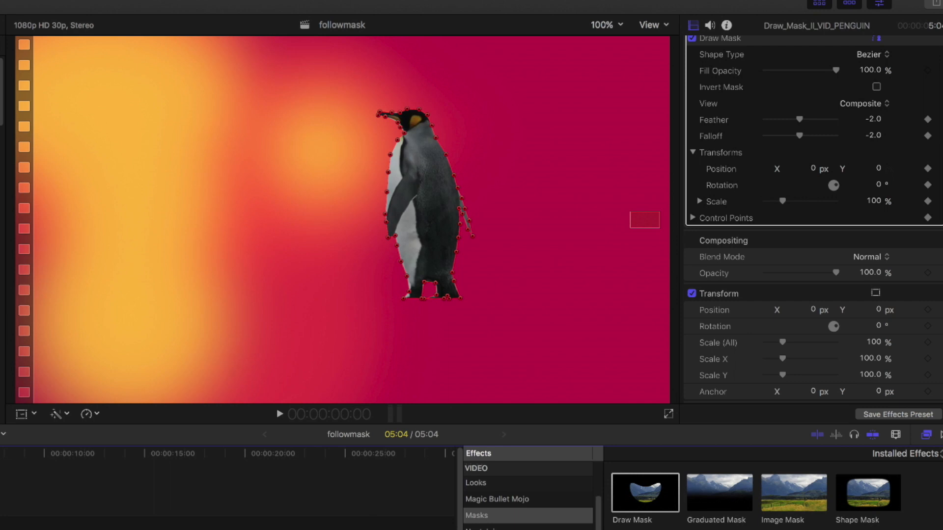
key(Right)
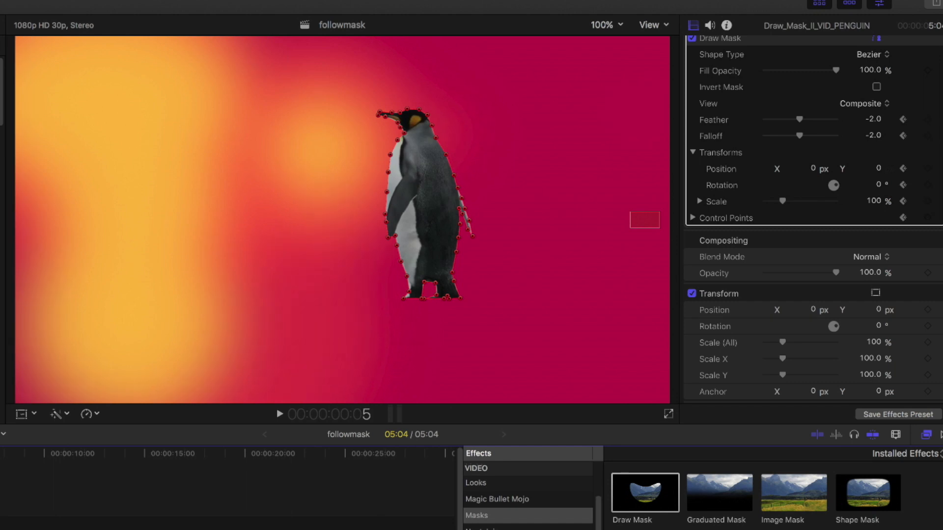
key(Right)
click(609, 25)
click(610, 106)
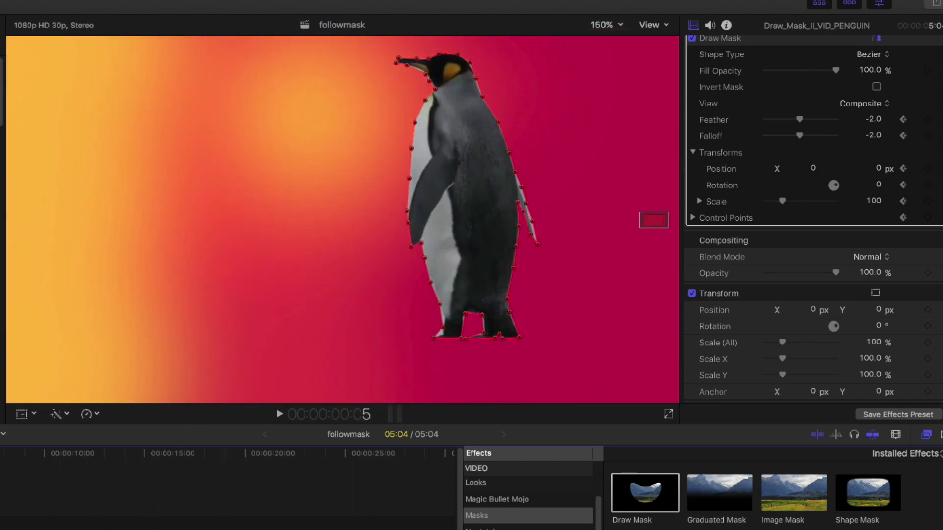
key(Left)
key(Left)
key(Left)
key(Left)
key(Right)
key(Right)
key(Left)
key(Left)
key(Left)
key(Left)
key(Right)
key(Right)
key(Right)
key(Right)
key(Right)
key(Right)
key(Right)
key(Right)
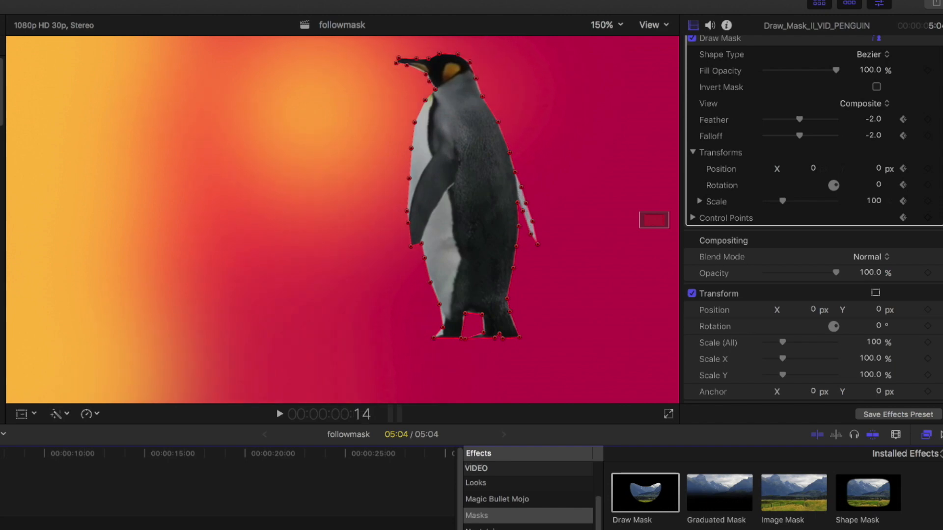
key(Left)
key(Left)
key(Left)
key(Left)
key(Left)
key(Left)
key(Left)
key(Left)
key(Left)
key(Left)
key(Left)
key(Left)
key(Left)
key(Right)
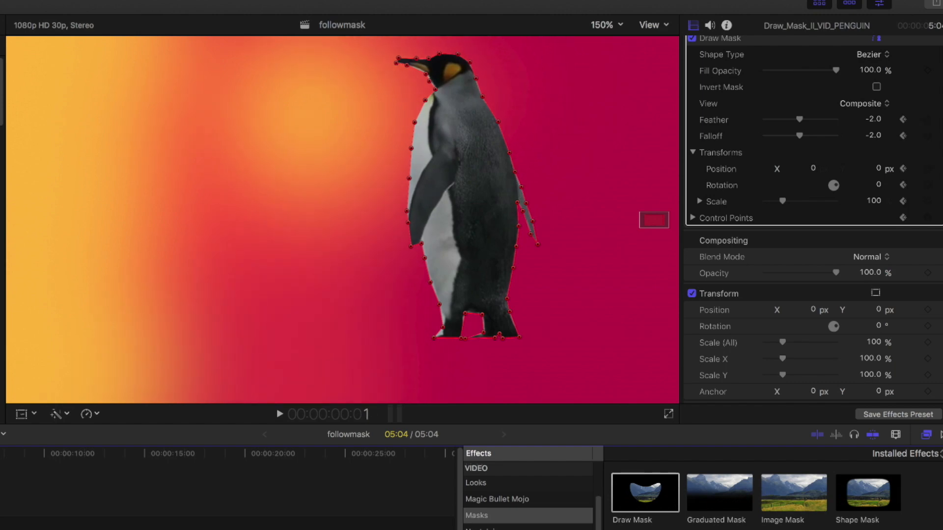
key(Right)
key(Right)
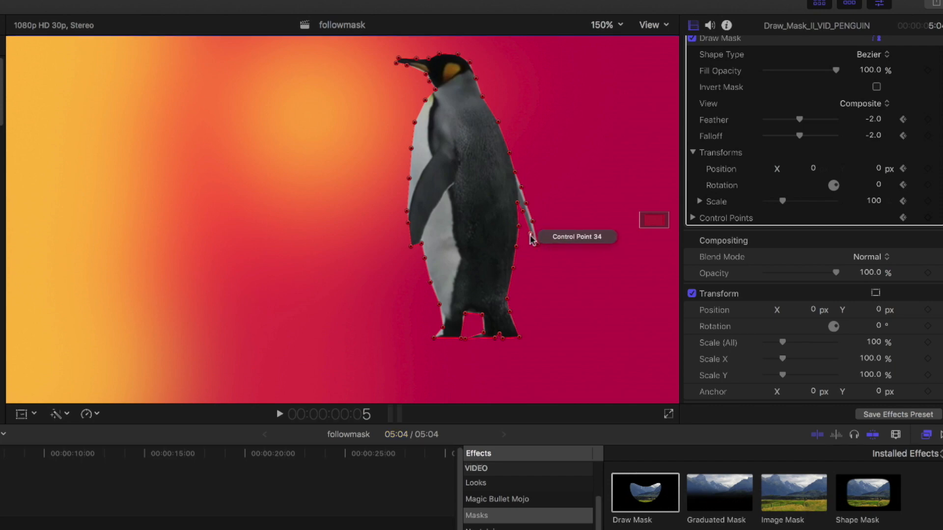
At frame 5, reposition the mask's control points around the flipper tip and set the mask Feather to -5.0.
drag(531, 239, 543, 247)
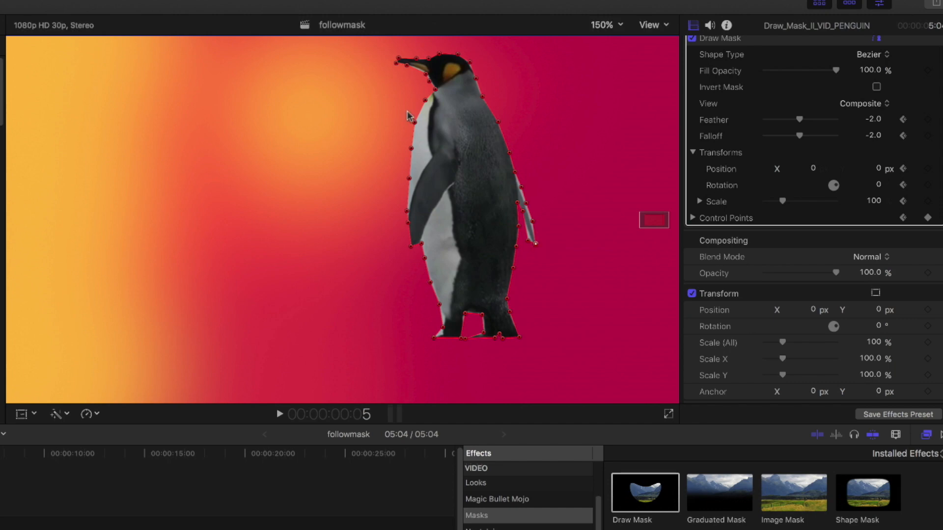
click(426, 76)
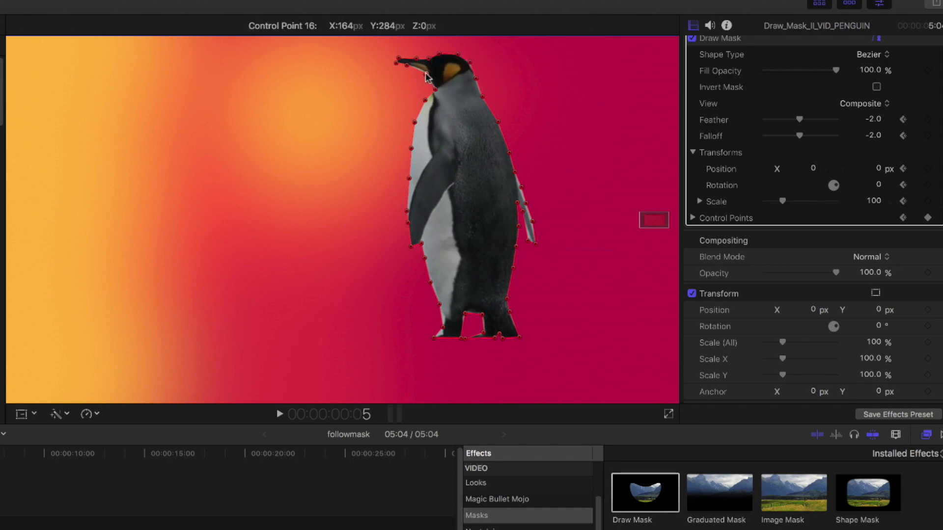
click(475, 79)
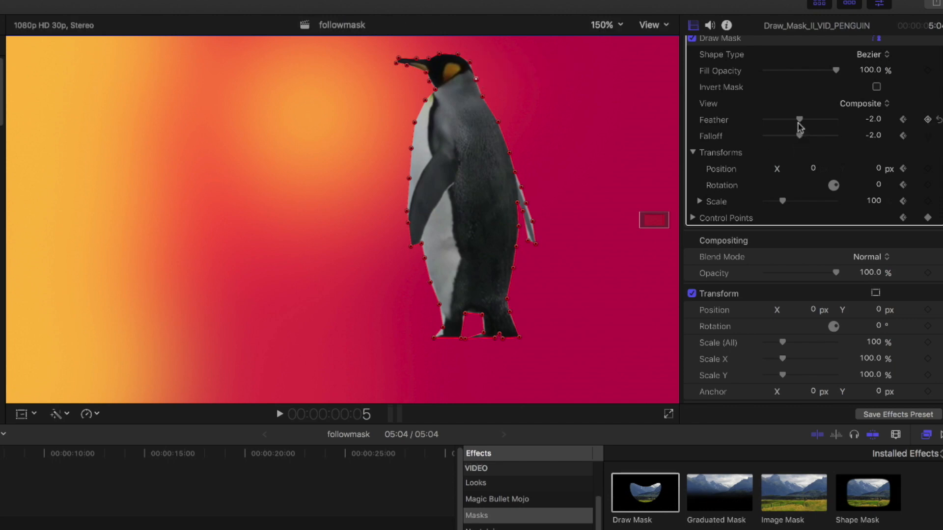
drag(800, 122, 799, 123)
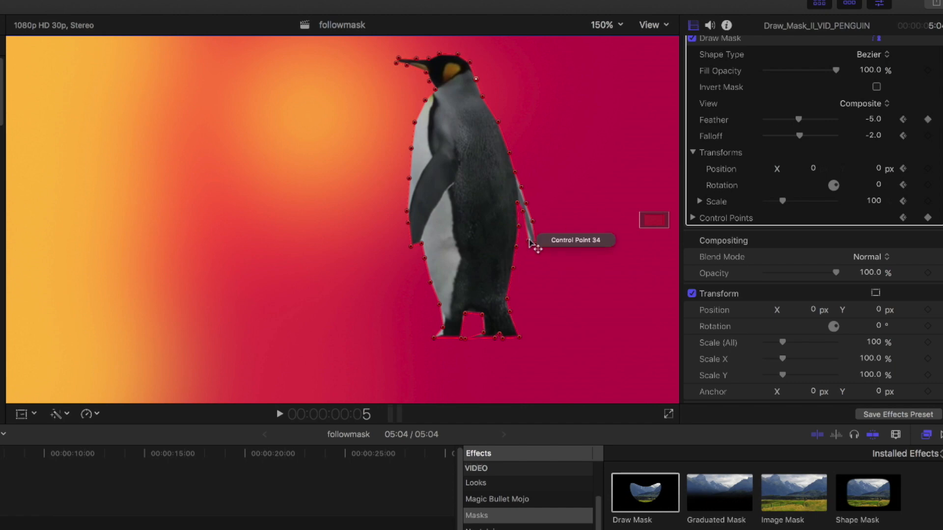
drag(530, 240, 531, 238)
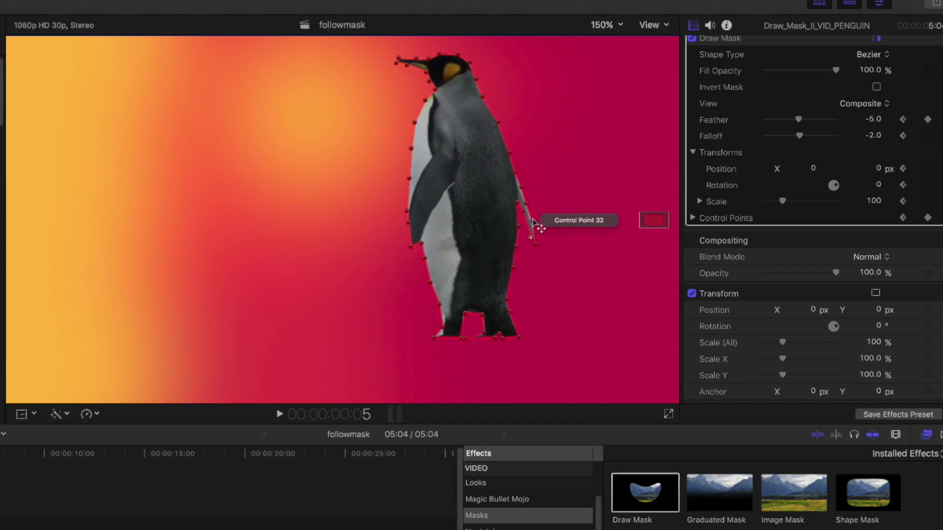
click(534, 222)
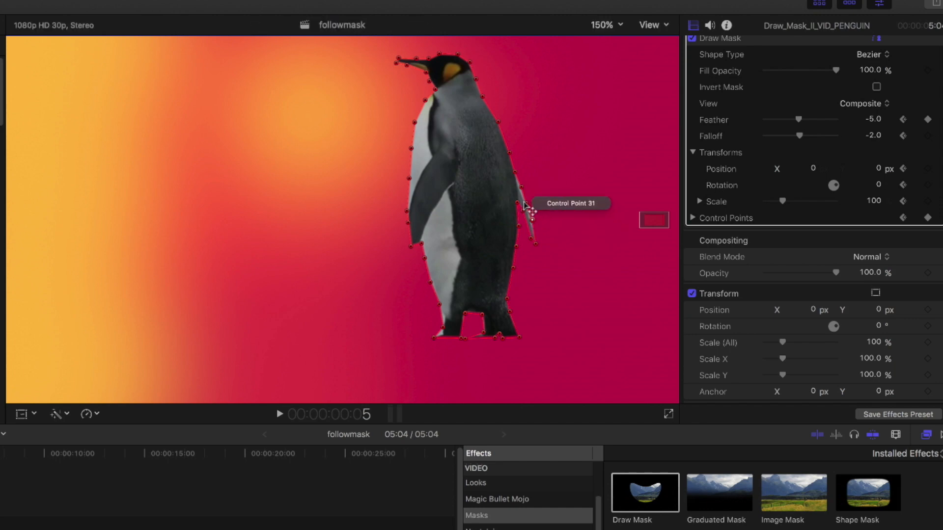
click(524, 205)
drag(521, 188, 519, 190)
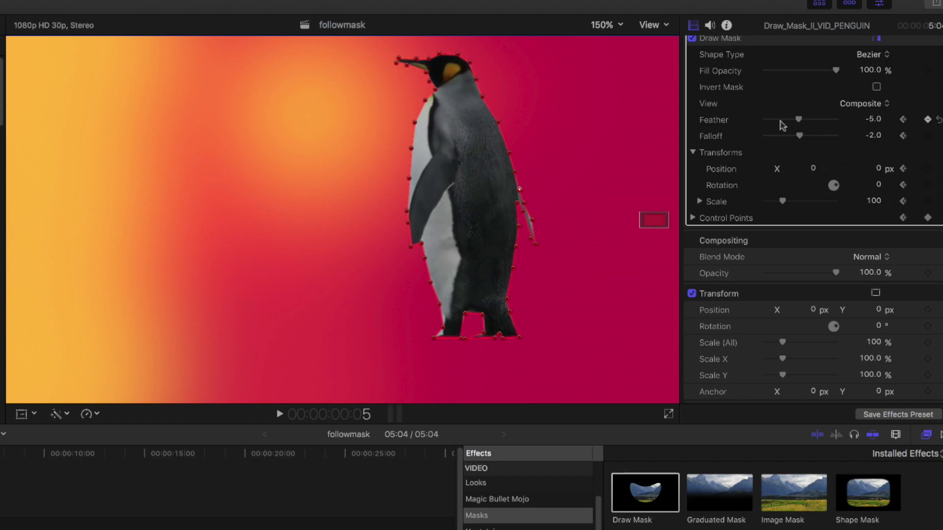
drag(530, 222, 530, 222)
Step through the first frames to preview the animated mask and expand the Control Points list.
key(space)
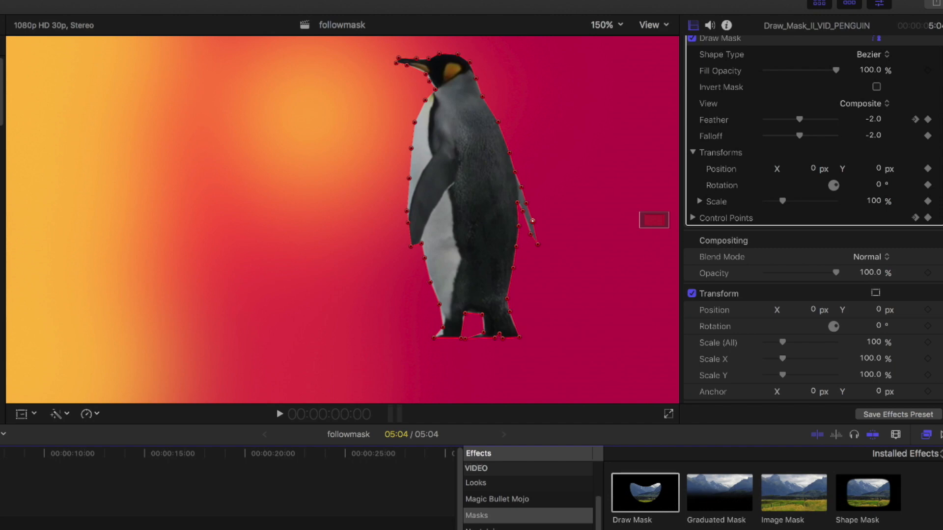
key(Right)
key(Right)
key(Right)
key(Right)
key(Right)
key(Right)
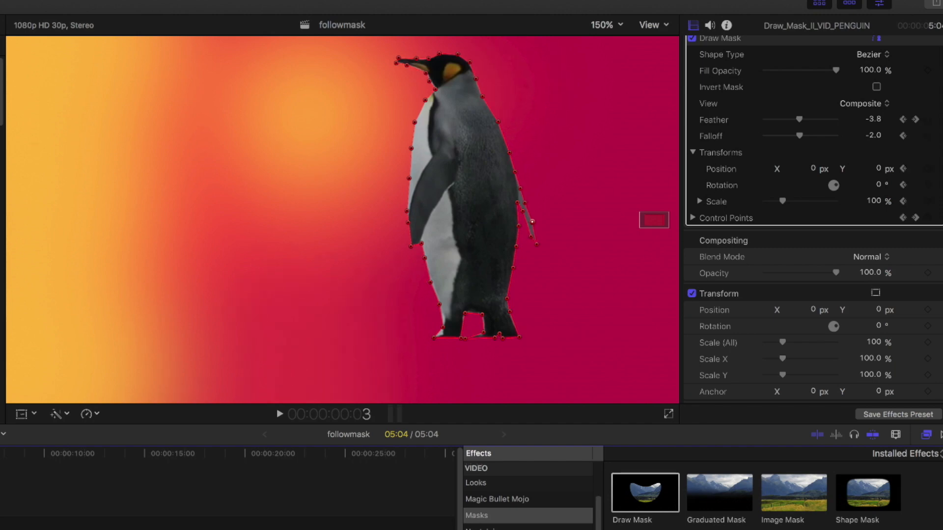
key(Left)
key(Left)
key(Left)
key(Left)
key(Left)
key(Left)
click(692, 218)
click(335, 464)
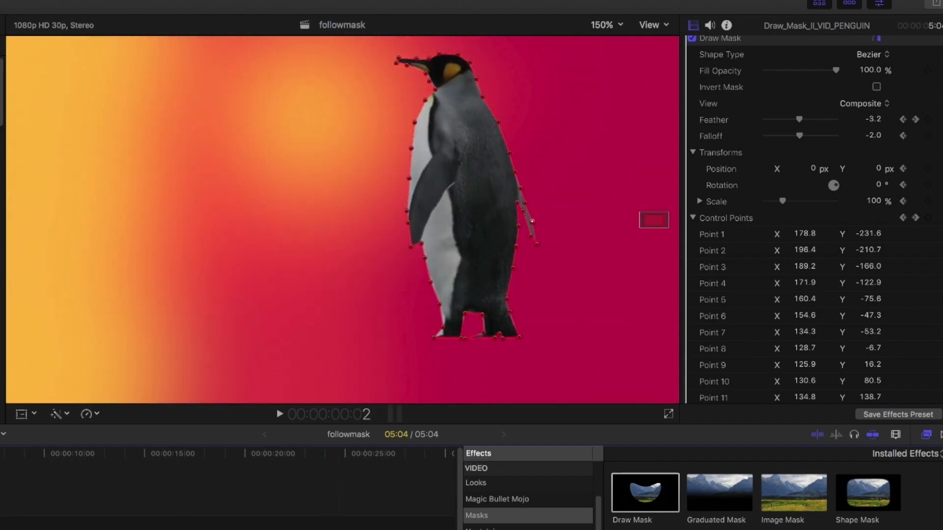
At frame 18, reposition the control points along the penguin's flipper so the mask follows its movement.
key(Right)
key(Right)
key(Right)
key(Right)
key(Right)
key(Right)
key(Right)
key(Right)
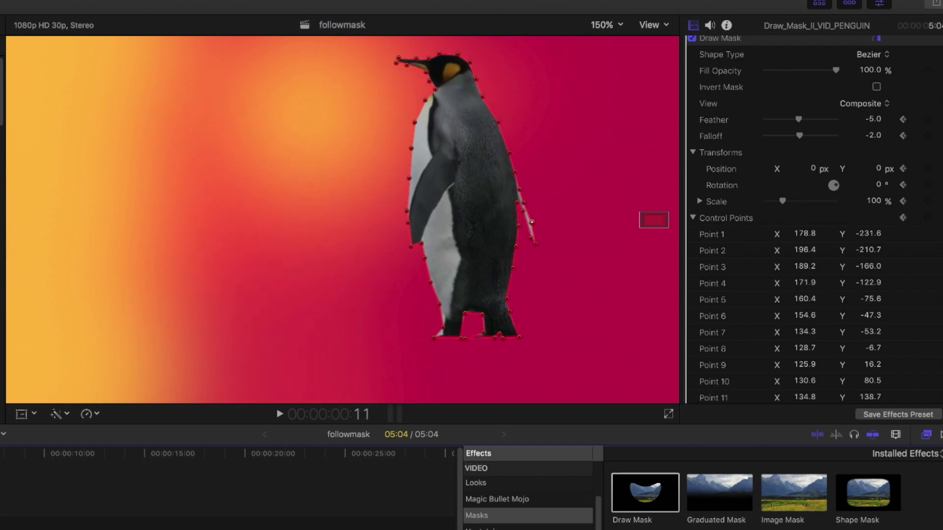
scroll(842, 269, down, 10)
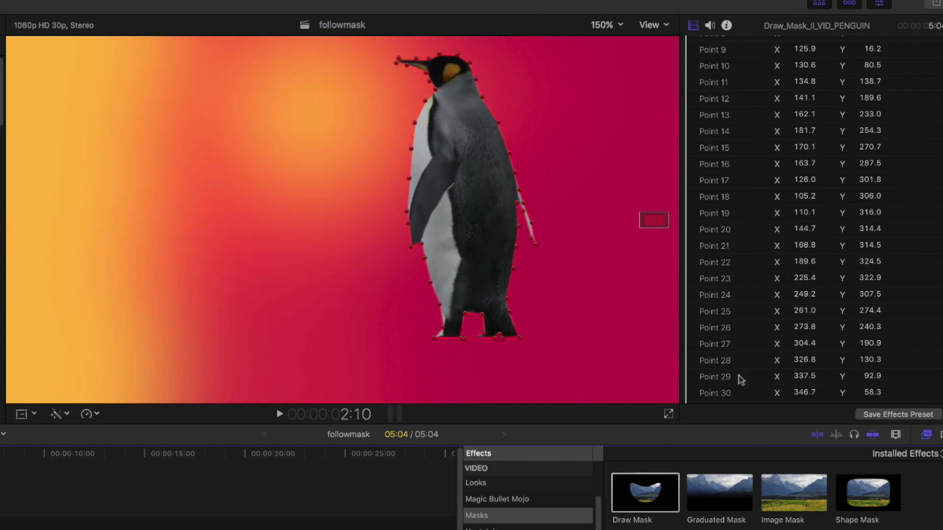
scroll(843, 292, down, 3)
scroll(843, 291, down, 4)
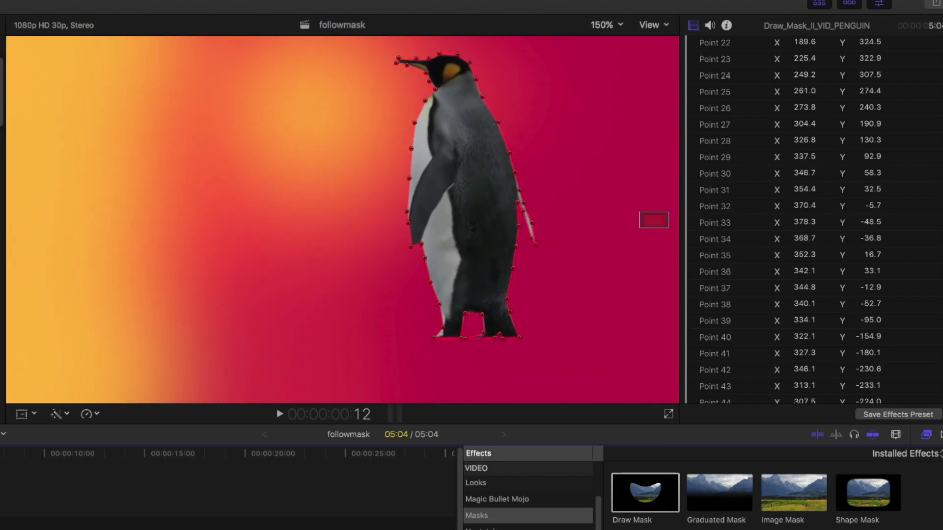
key(Up)
drag(596, 279, 528, 242)
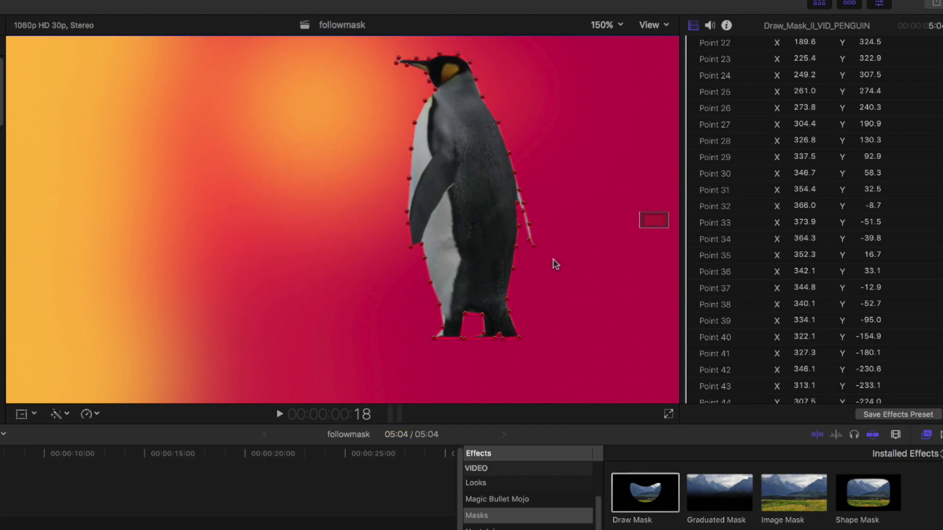
drag(529, 240, 525, 245)
drag(525, 214, 526, 221)
click(525, 243)
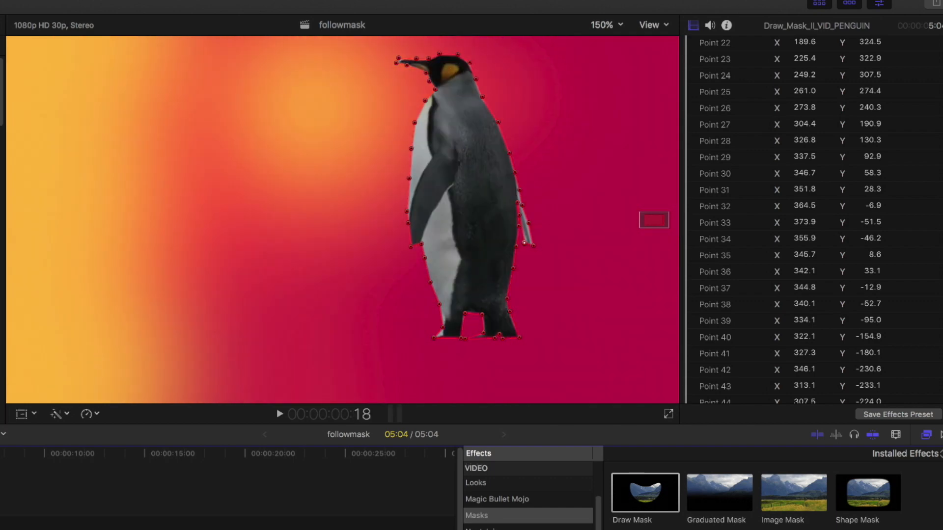
At frame 21, move the beak control point and the flipper tip control point to follow the penguin.
key(Right)
key(Right)
key(Right)
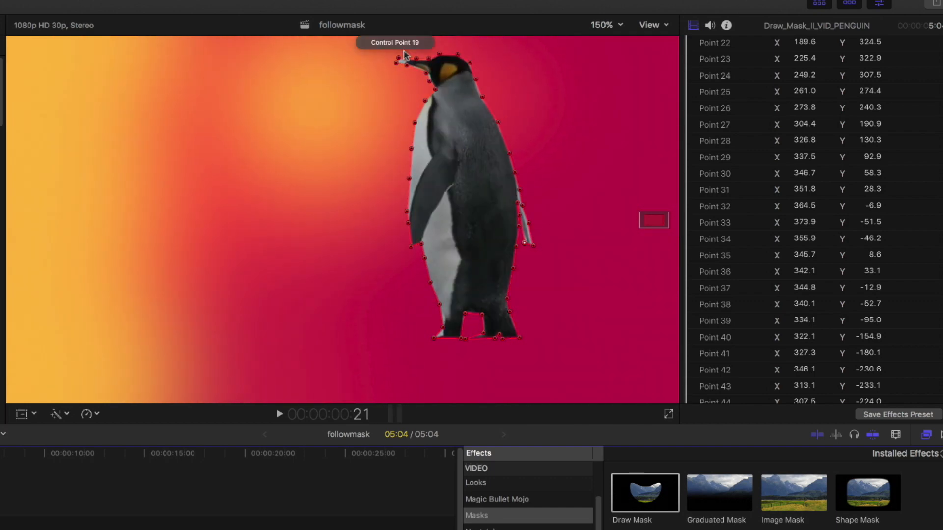
drag(385, 51, 405, 60)
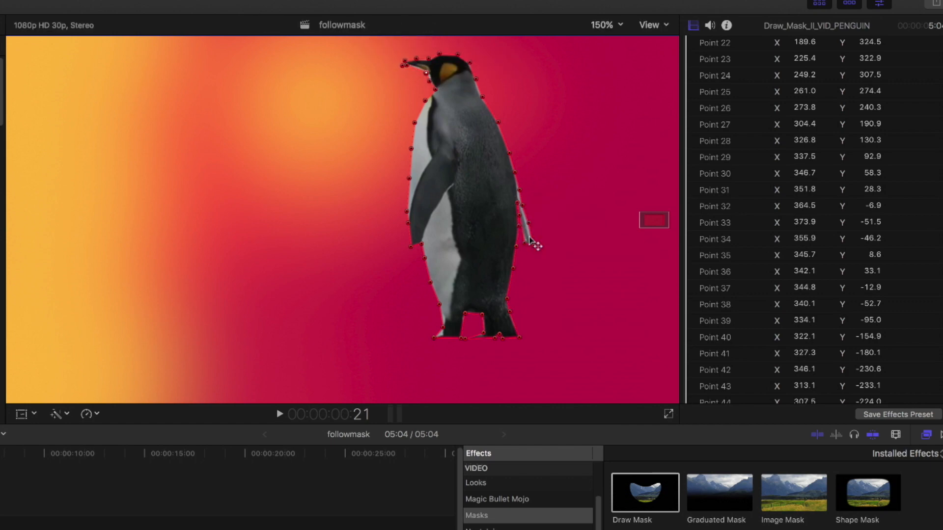
drag(528, 223, 526, 226)
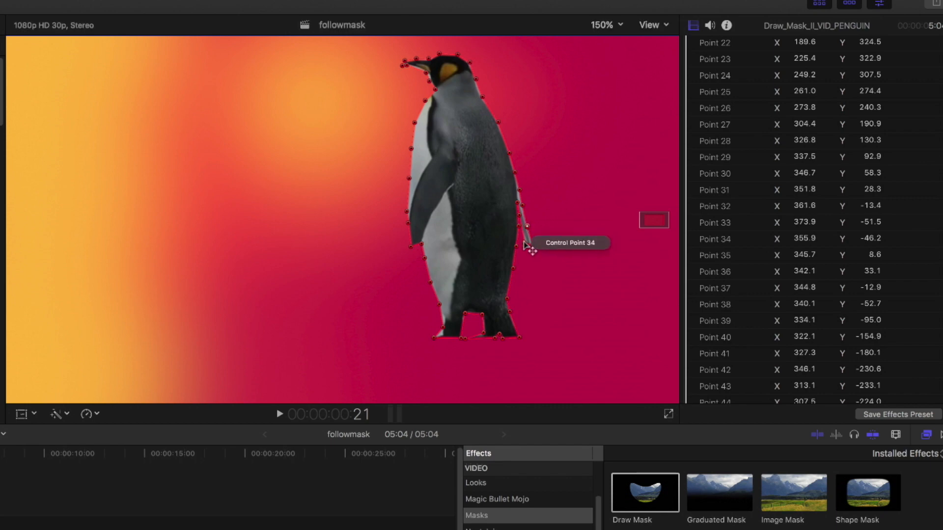
Reselect the Draw Mask effect to show its control points and nudge the flipper tip control point again.
scroll(891, 164, up, 10)
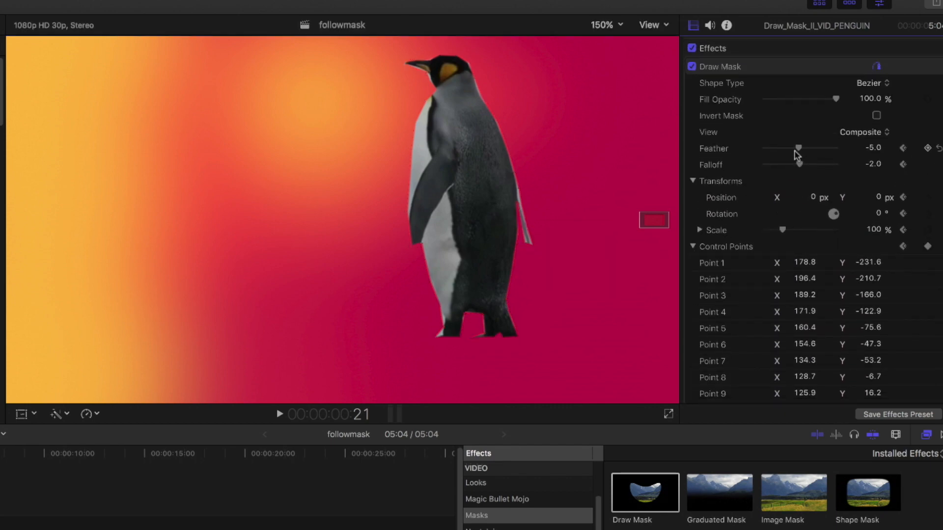
drag(797, 147, 796, 147)
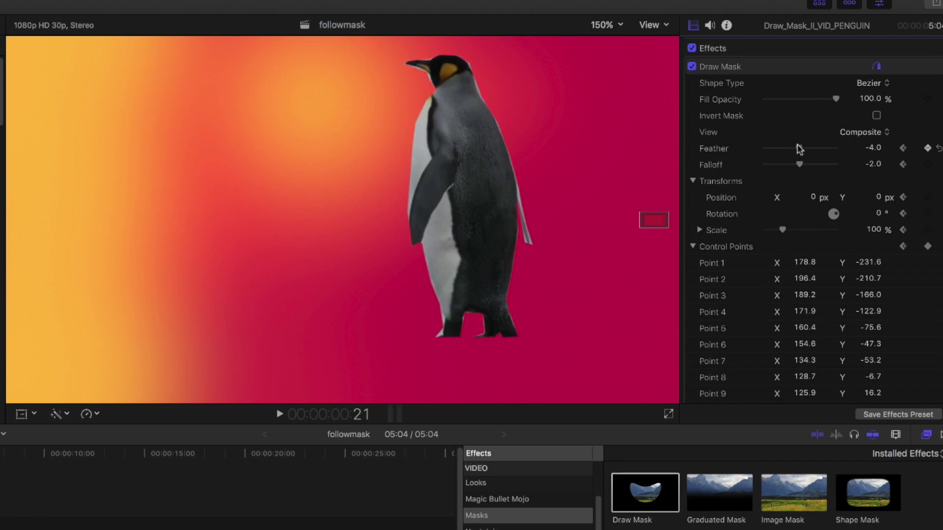
click(735, 70)
mouse_move(524, 244)
mouse_down()
mouse_move(533, 245)
mouse_move(525, 248)
mouse_up()
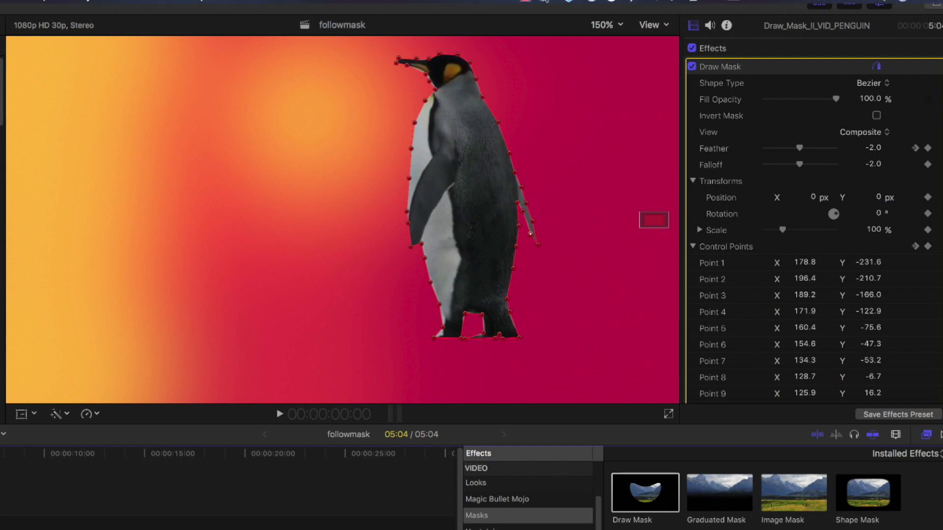
click(522, 2)
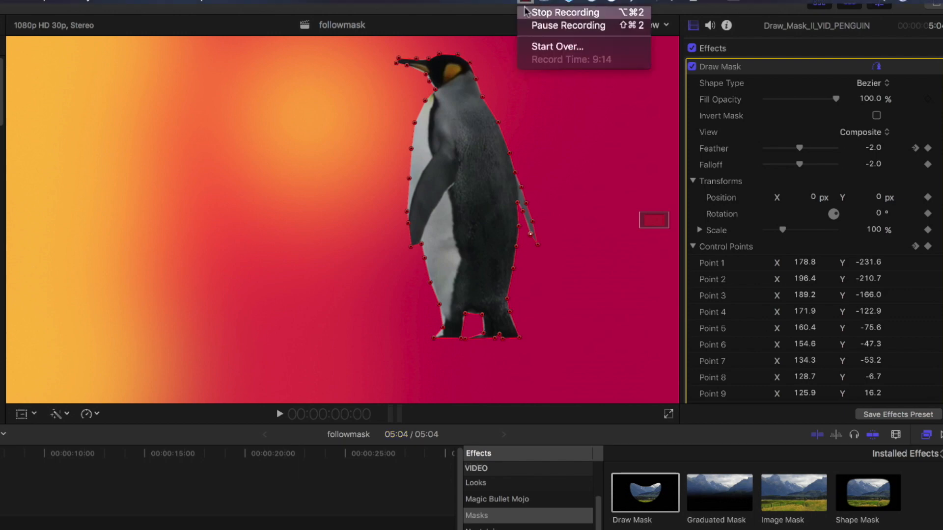
click(551, 13)
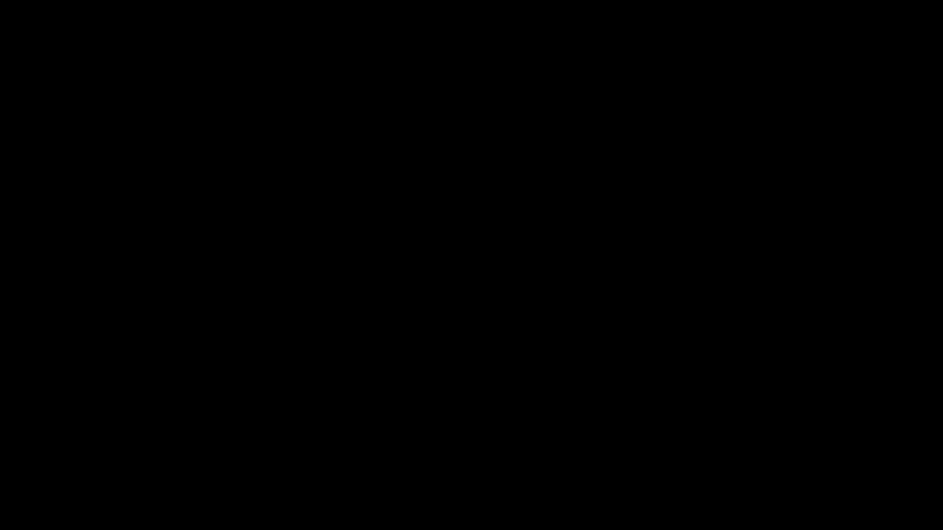